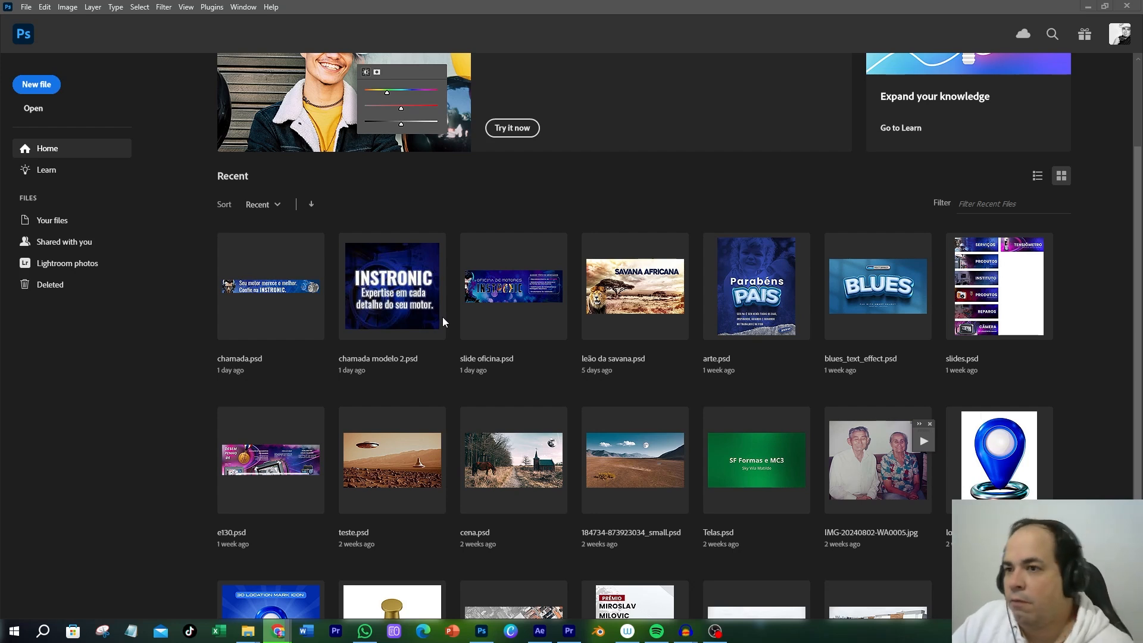
Open the new document setup and look through the Photo, Print and Web presets and the available size units.
left_click(50, 87)
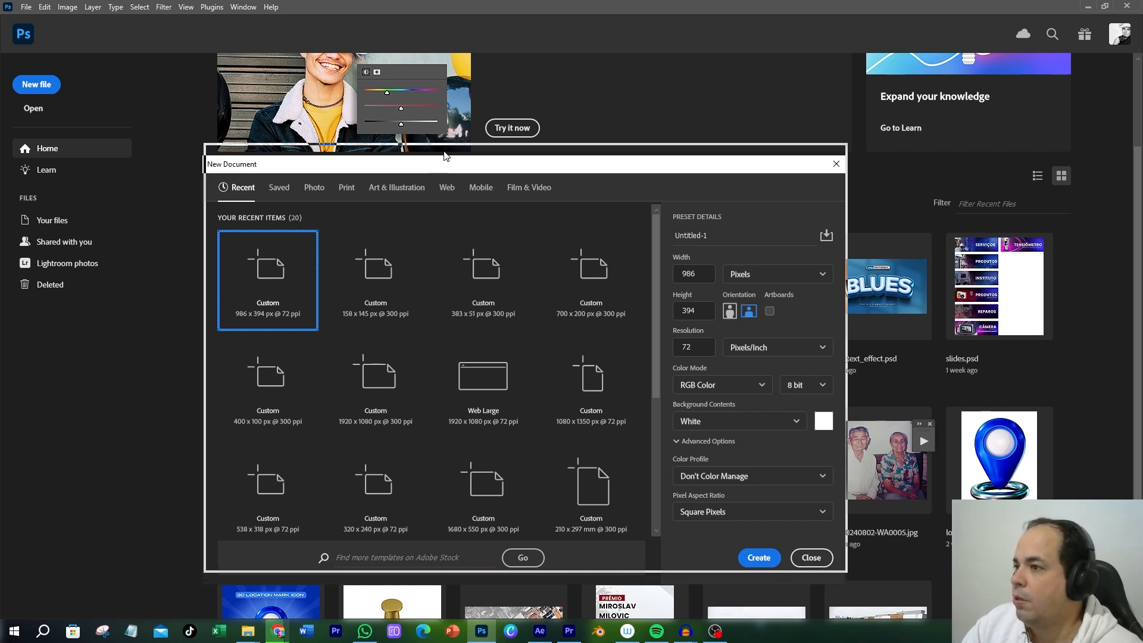
left_click_drag(441, 167, 465, 127)
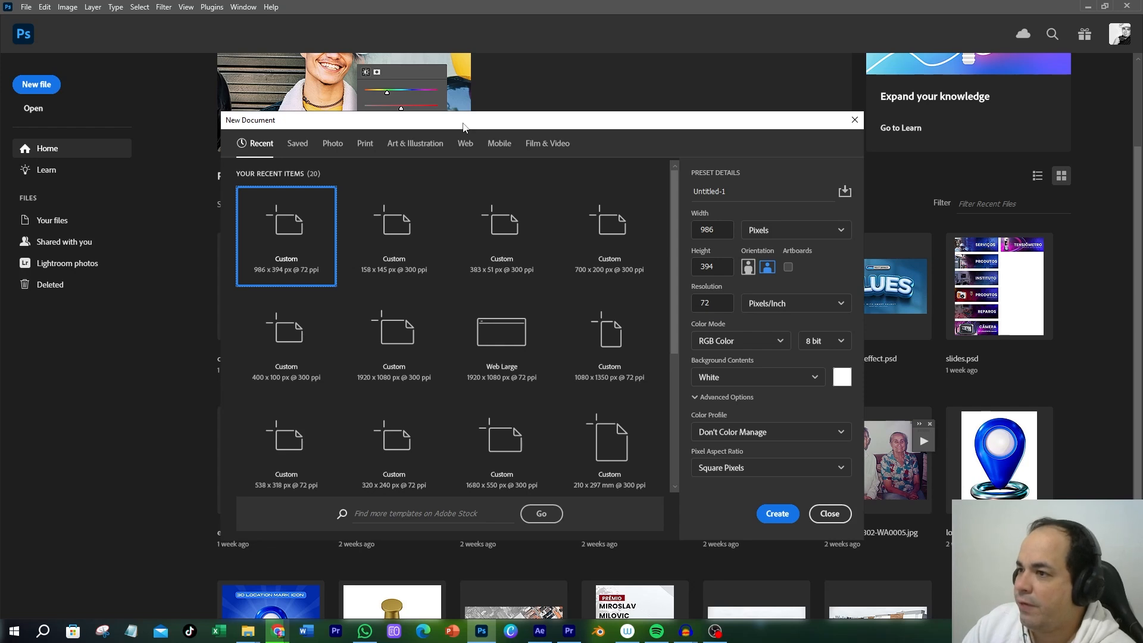
left_click(331, 146)
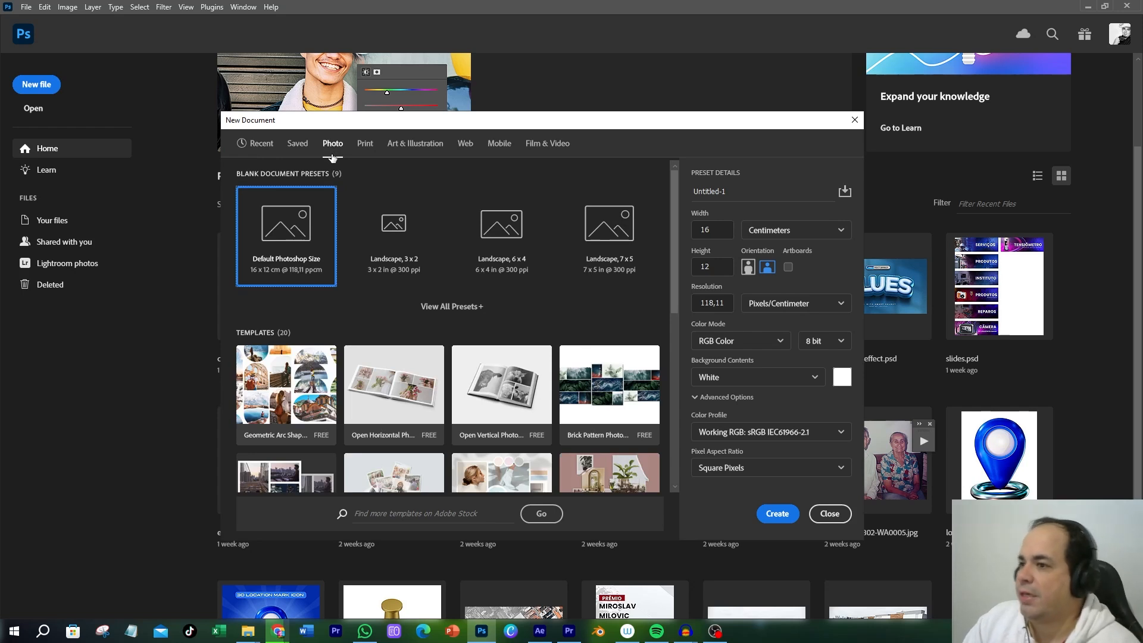
left_click(367, 144)
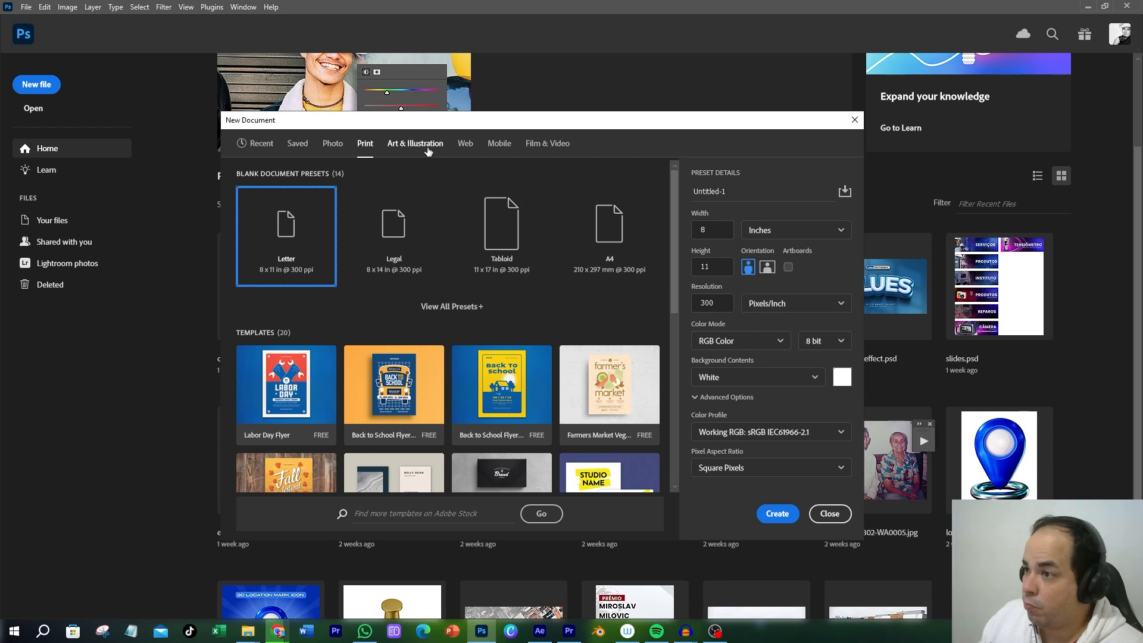
left_click(463, 149)
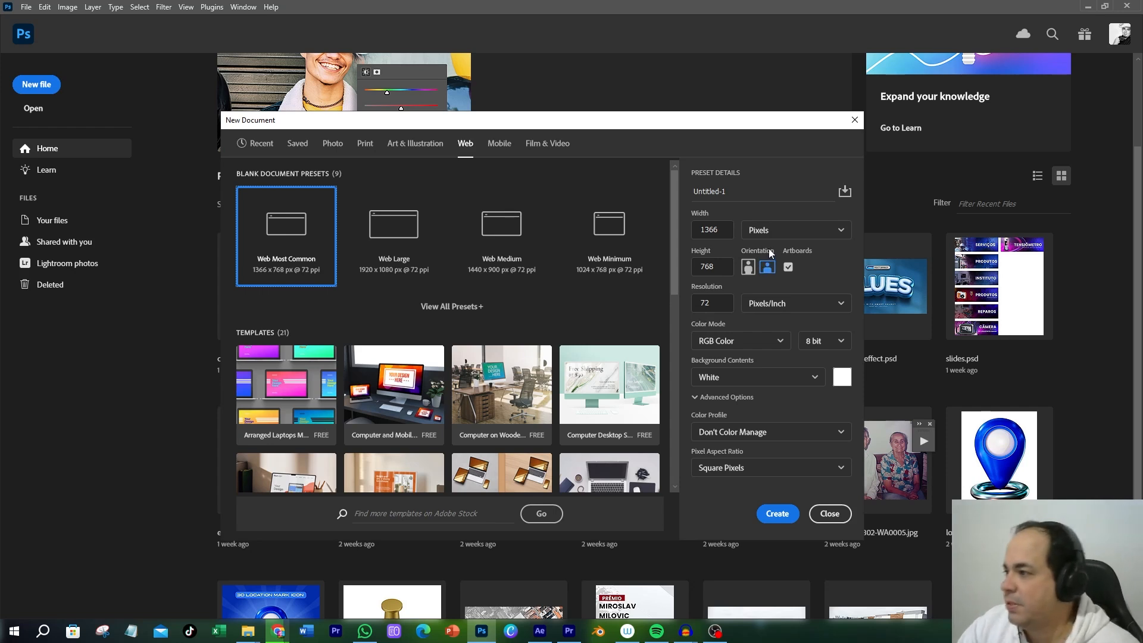
left_click(841, 232)
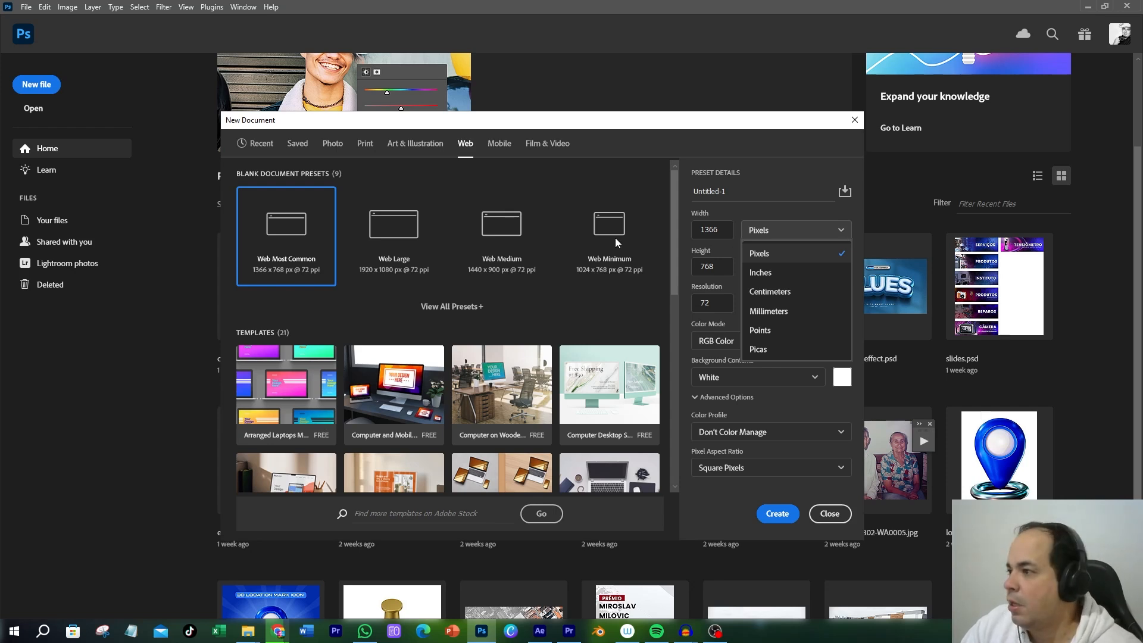
left_click(334, 145)
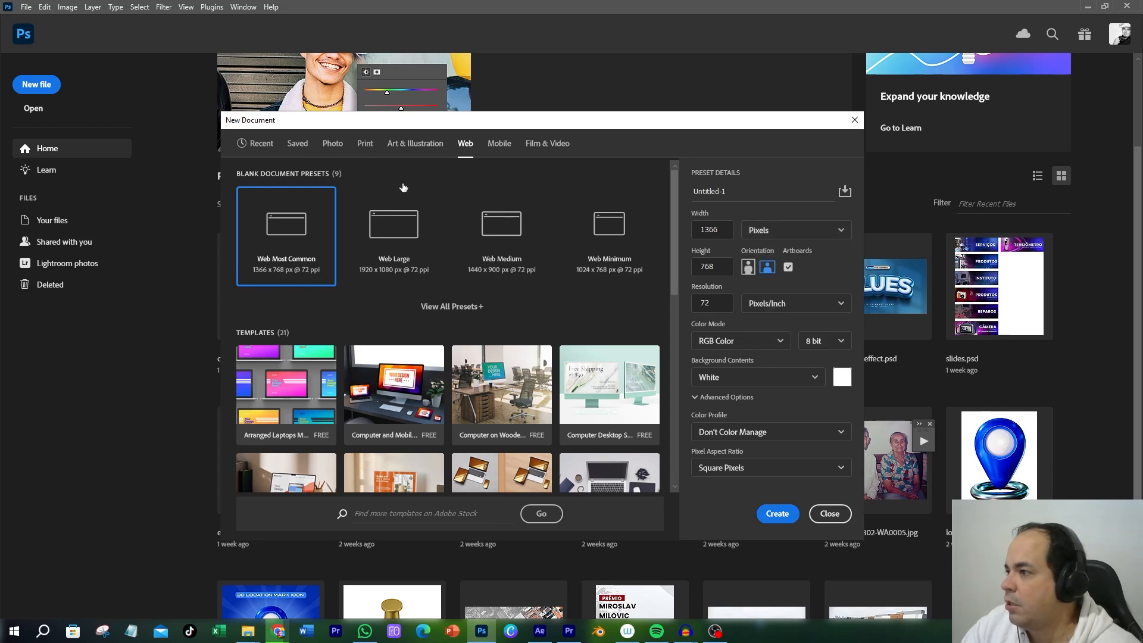
left_click(335, 145)
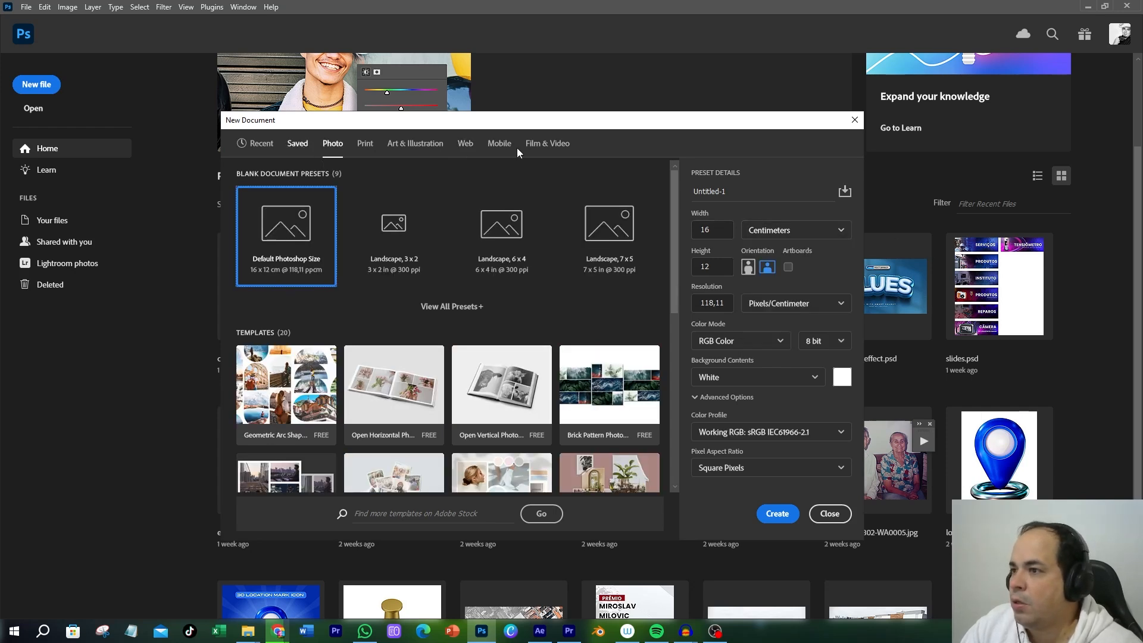
Create a Web document of 1920 × 1080 pixels at 300 pixels/inch, RGB Color, 16 bit, with a white background.
left_click(464, 144)
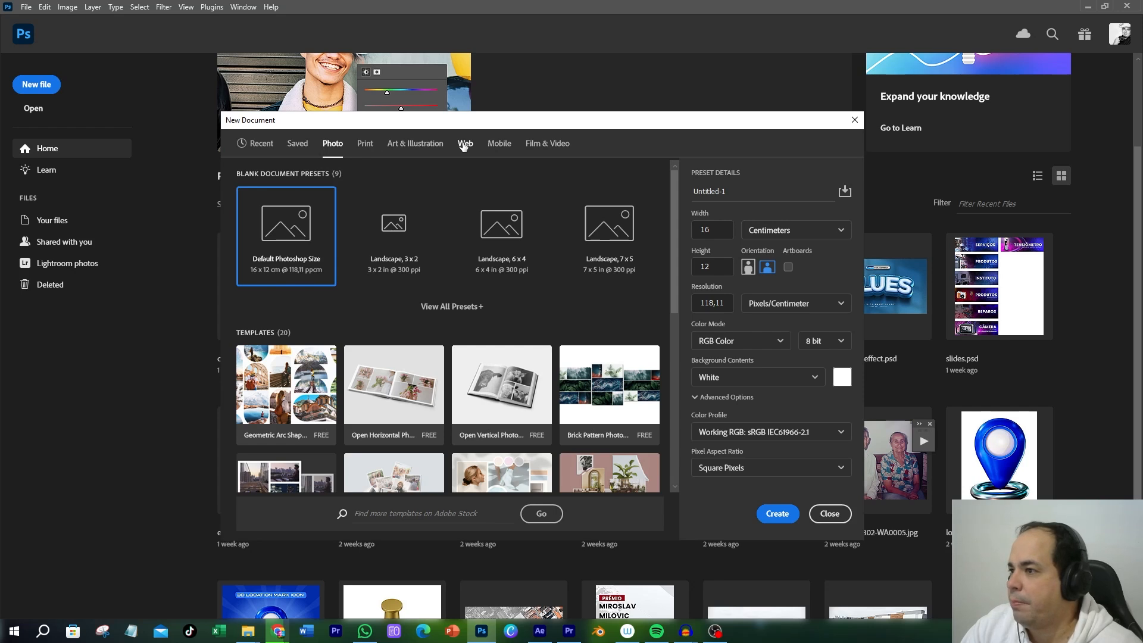
double_click(729, 238)
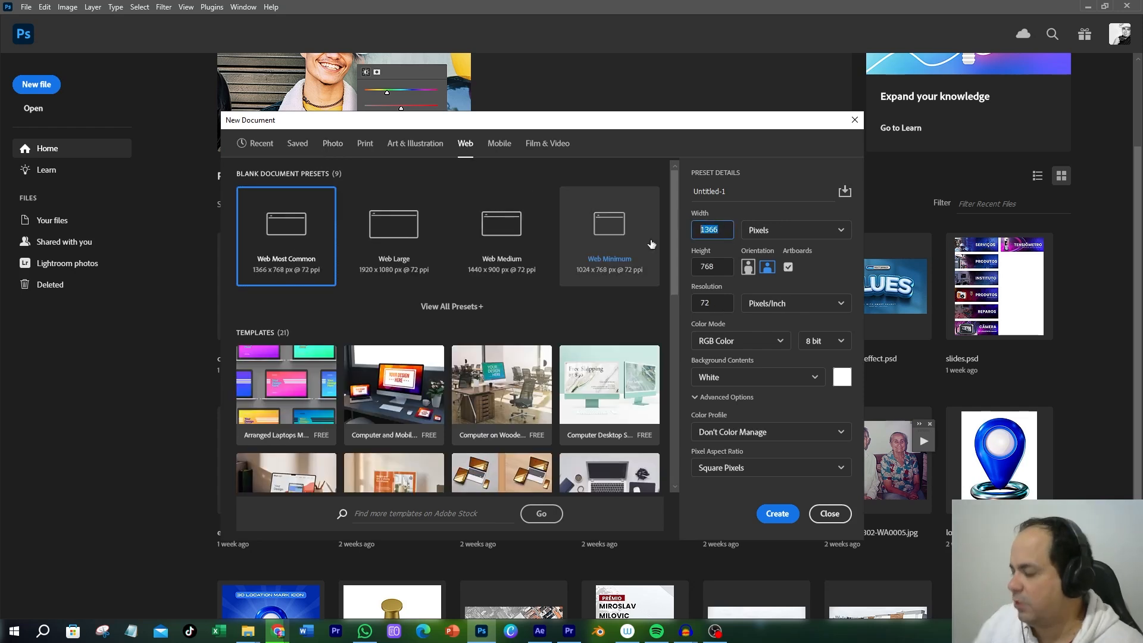
type("1920")
key("Tab")
type("1080")
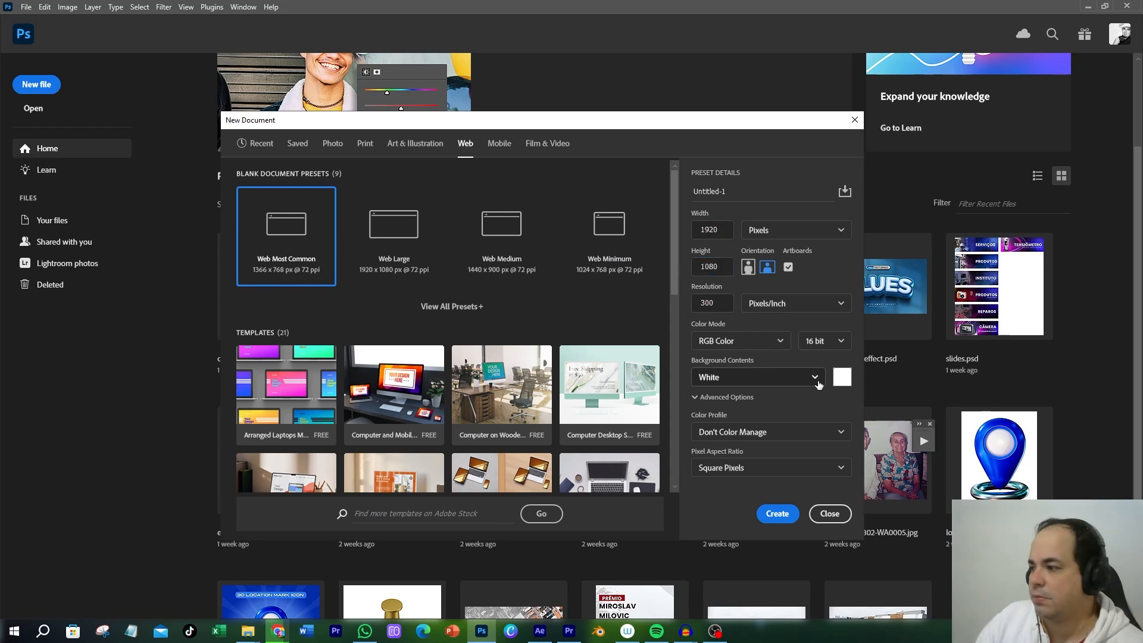
left_click(774, 516)
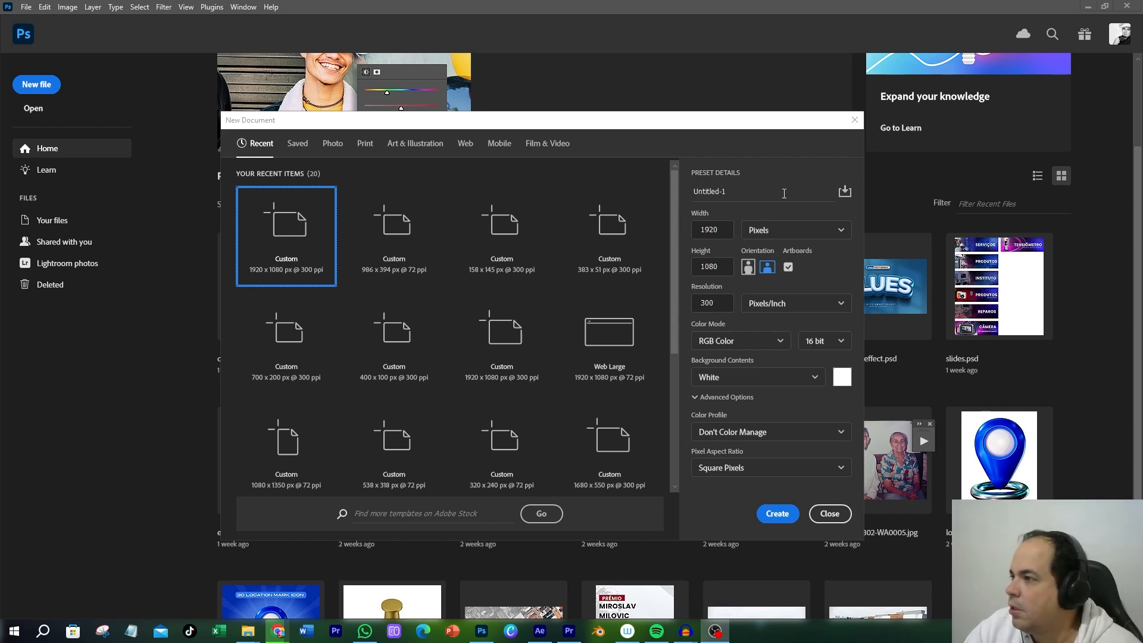
Name the new 1920 × 1080 px document "tela" and create it.
left_click(738, 191)
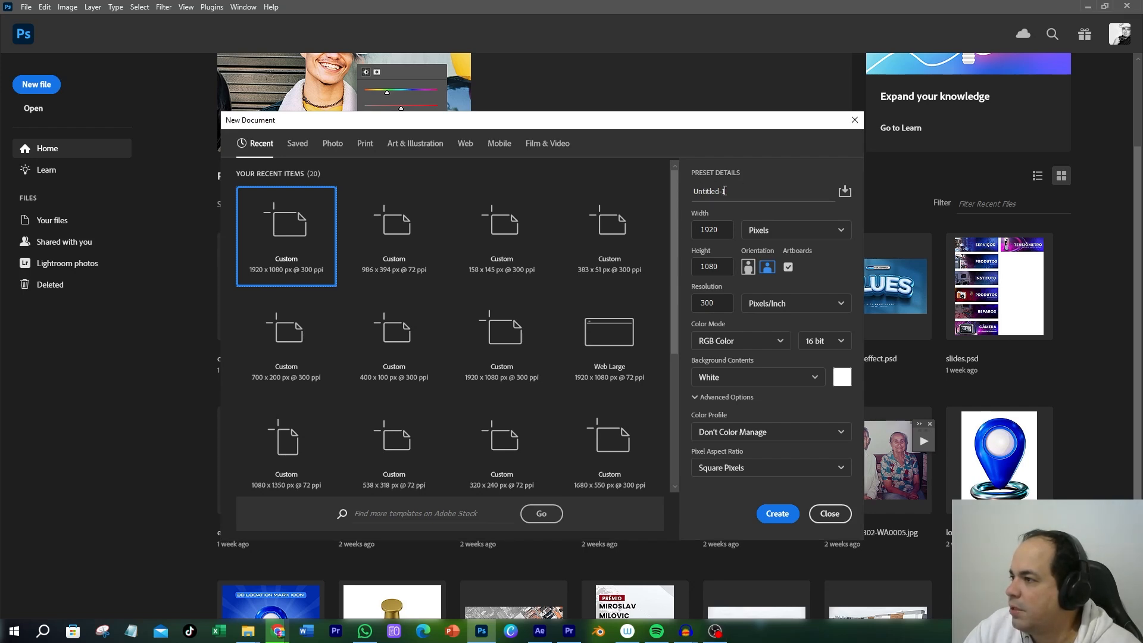
left_click(724, 191)
double_click(709, 190)
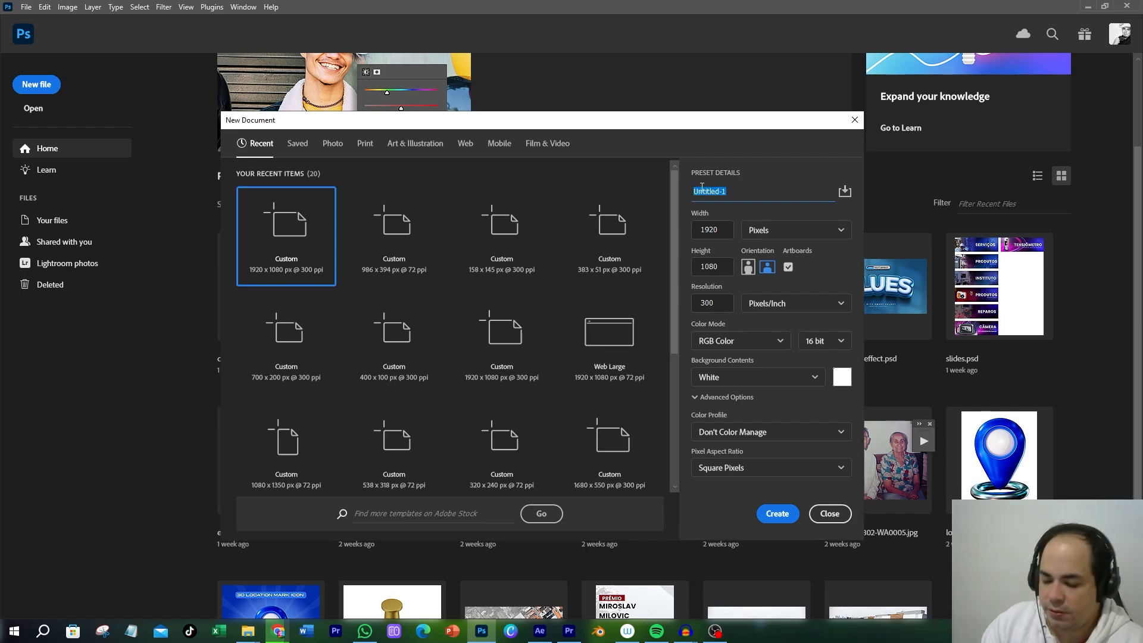
type("tela")
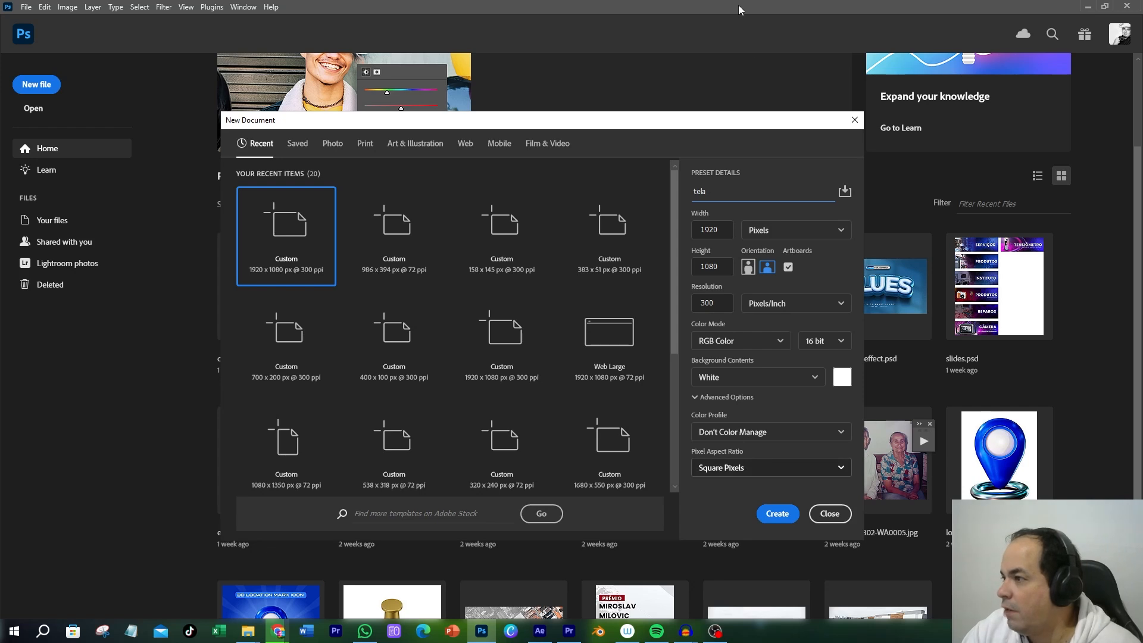
left_click(845, 191)
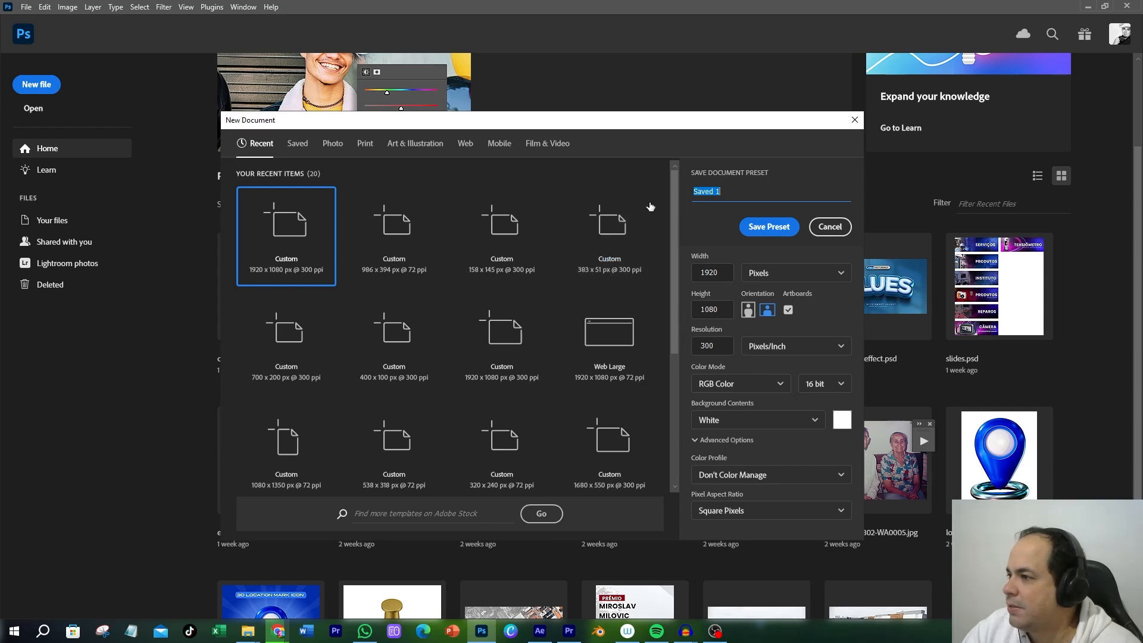
double_click(609, 343)
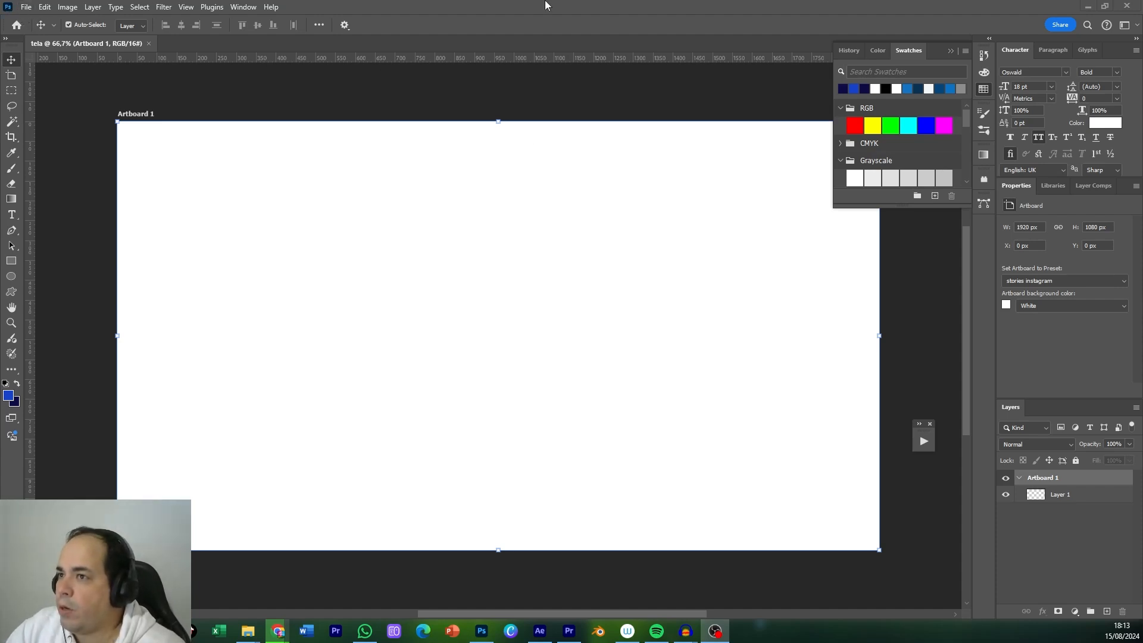
Open chamada.psd from the modelos novos folder, view it fitted to the screen, and close it.
left_click(27, 9)
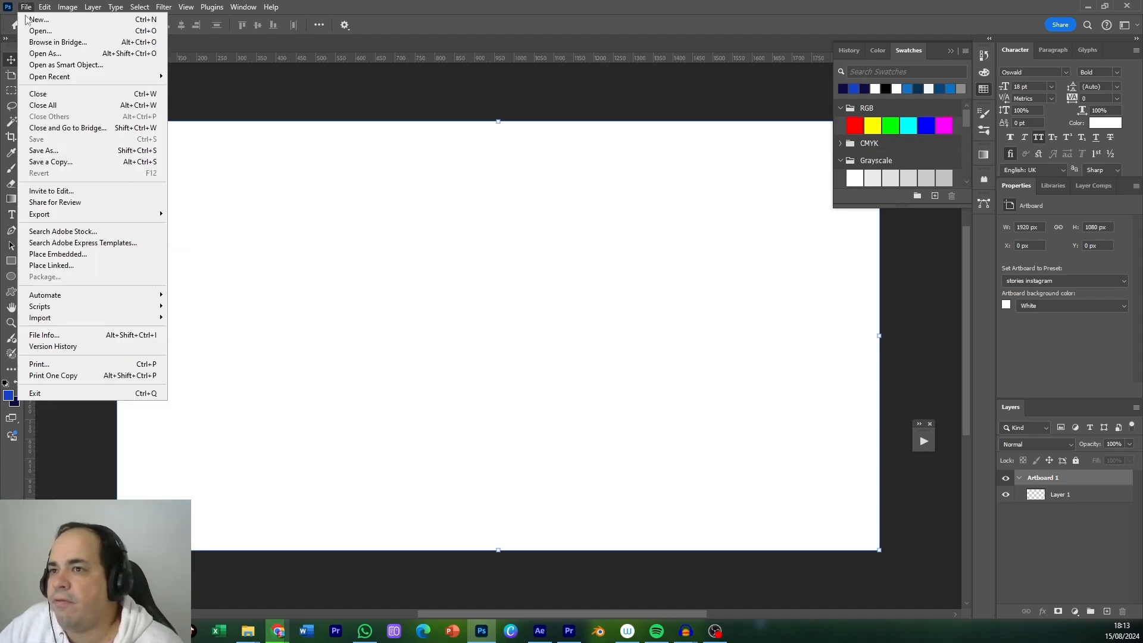
left_click(39, 19)
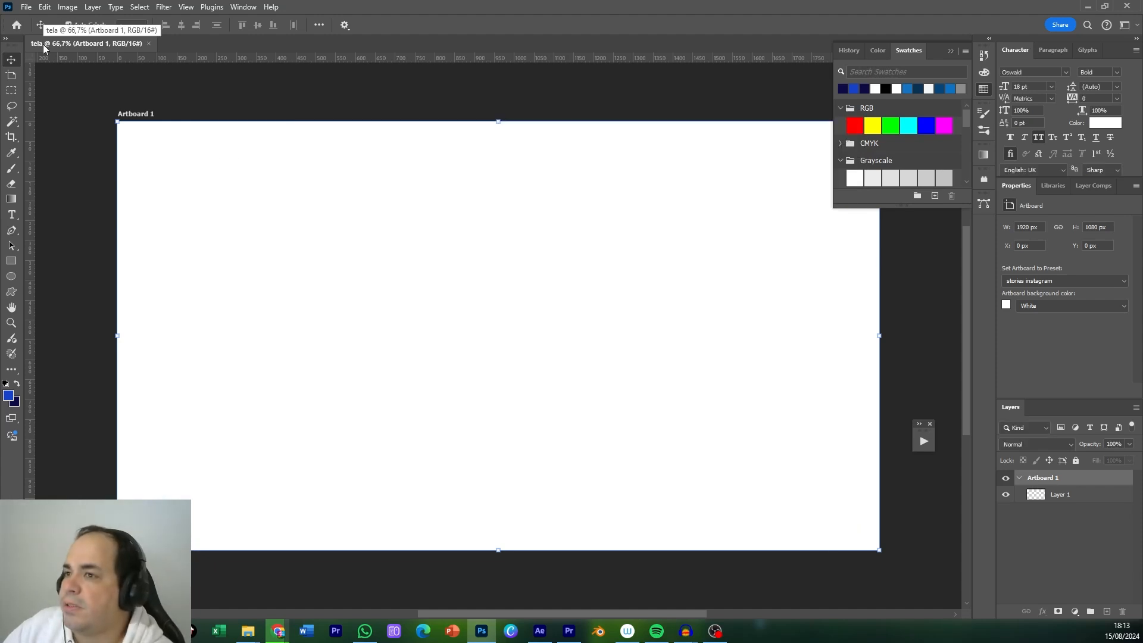
left_click(27, 10)
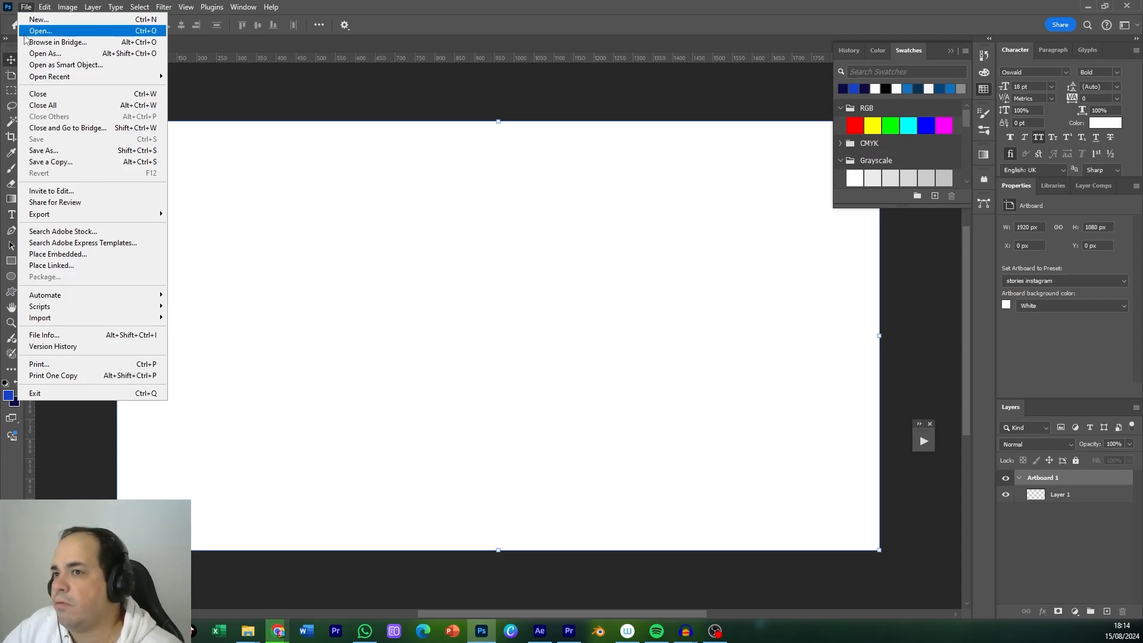
left_click(24, 34)
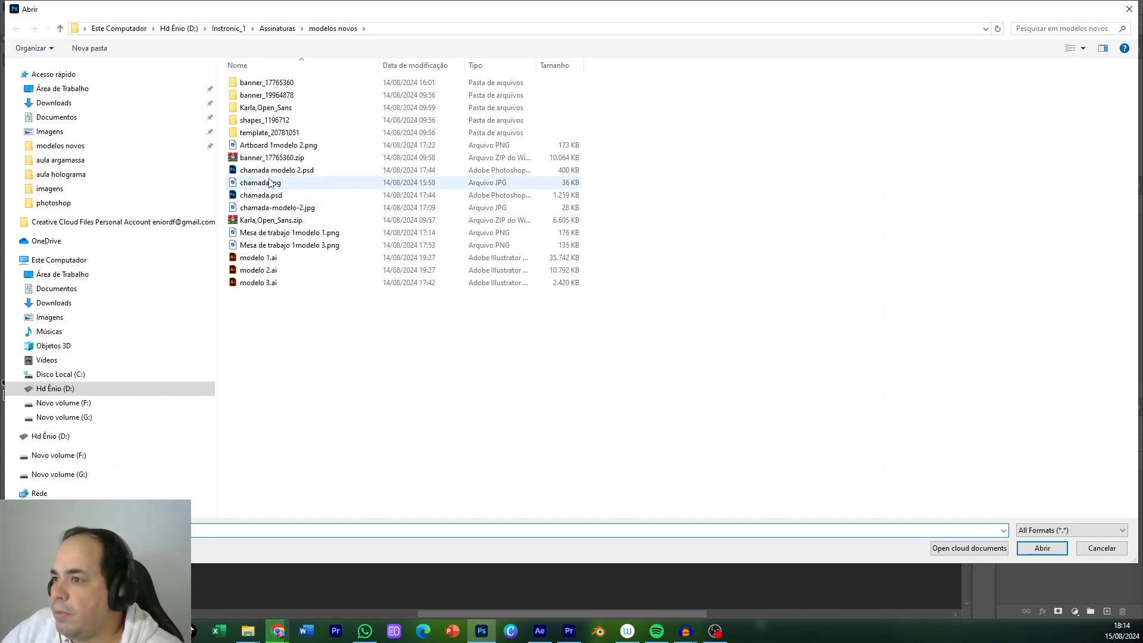
left_click(266, 198)
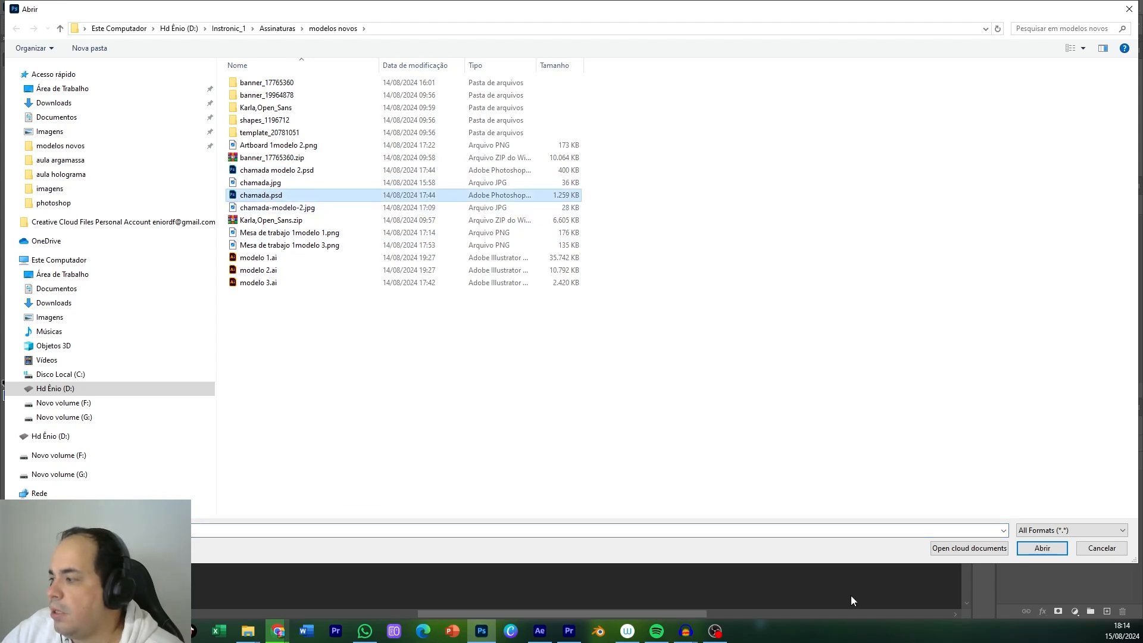
left_click(1049, 549)
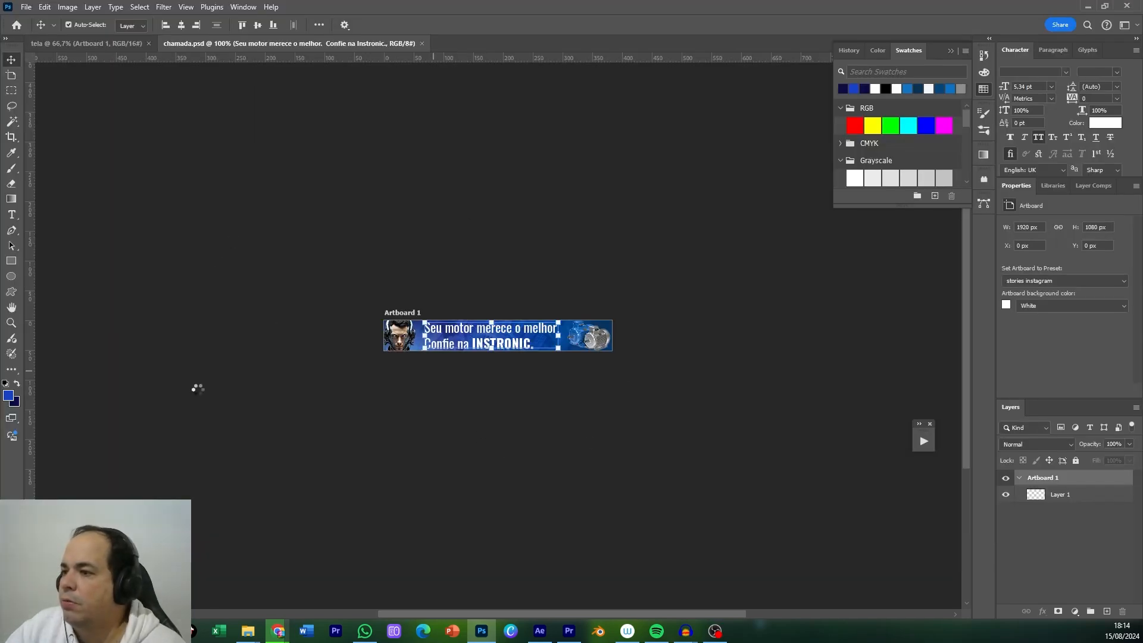
key("ctrl+0")
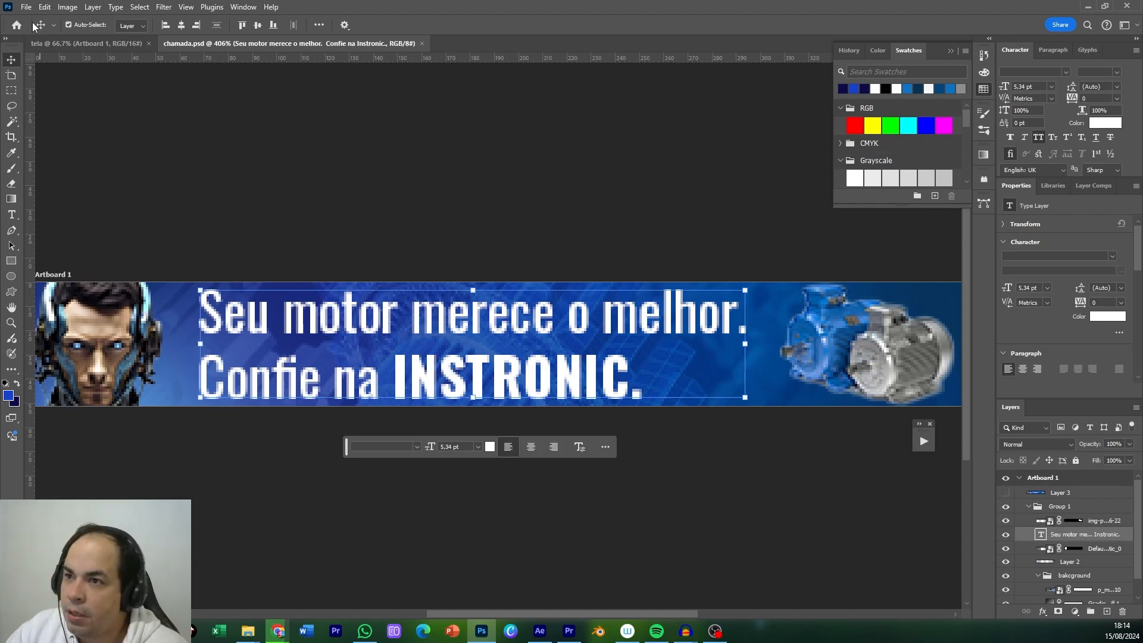
left_click(422, 43)
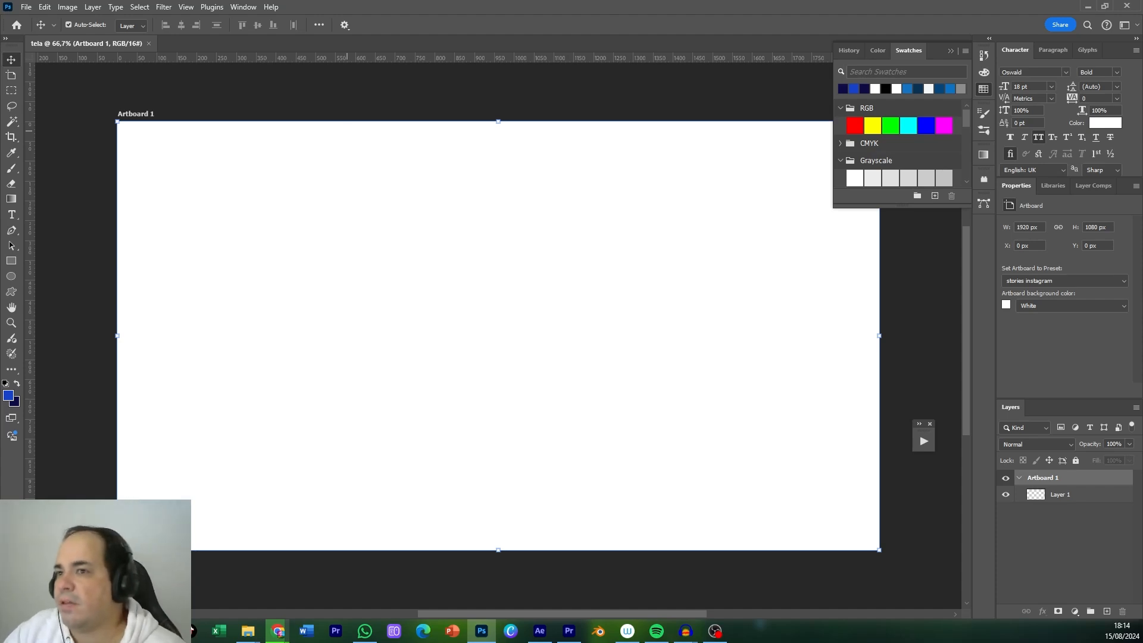
Place chamada.jpg as an embedded image and move it into the artboard's bottom-right corner, at about X 324 px, Y 868 px.
left_click(24, 10)
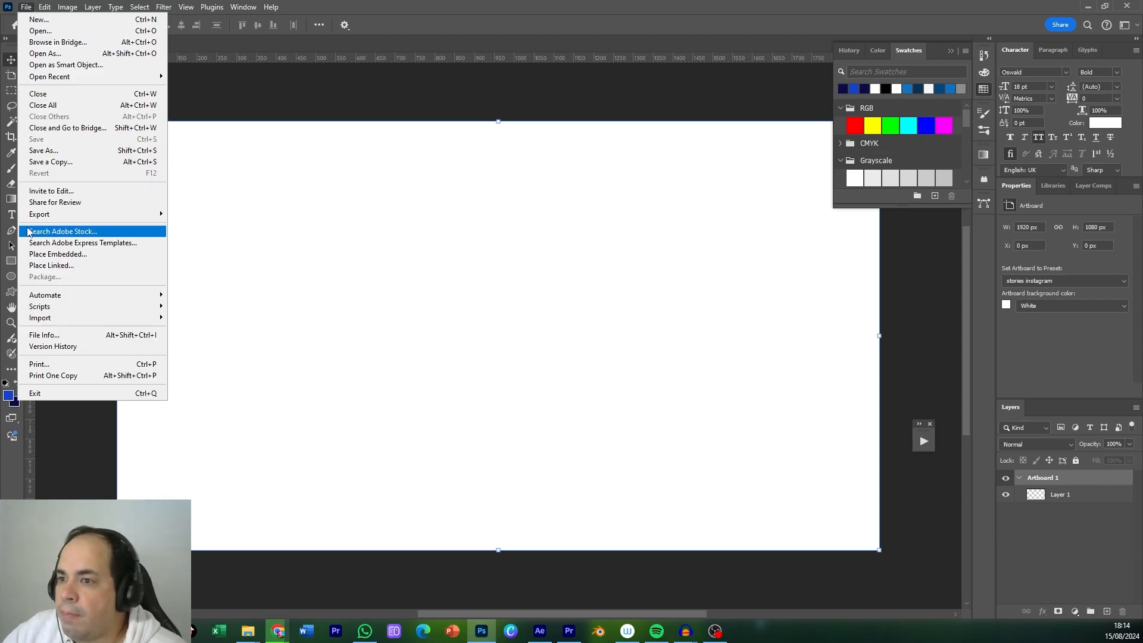
left_click(35, 257)
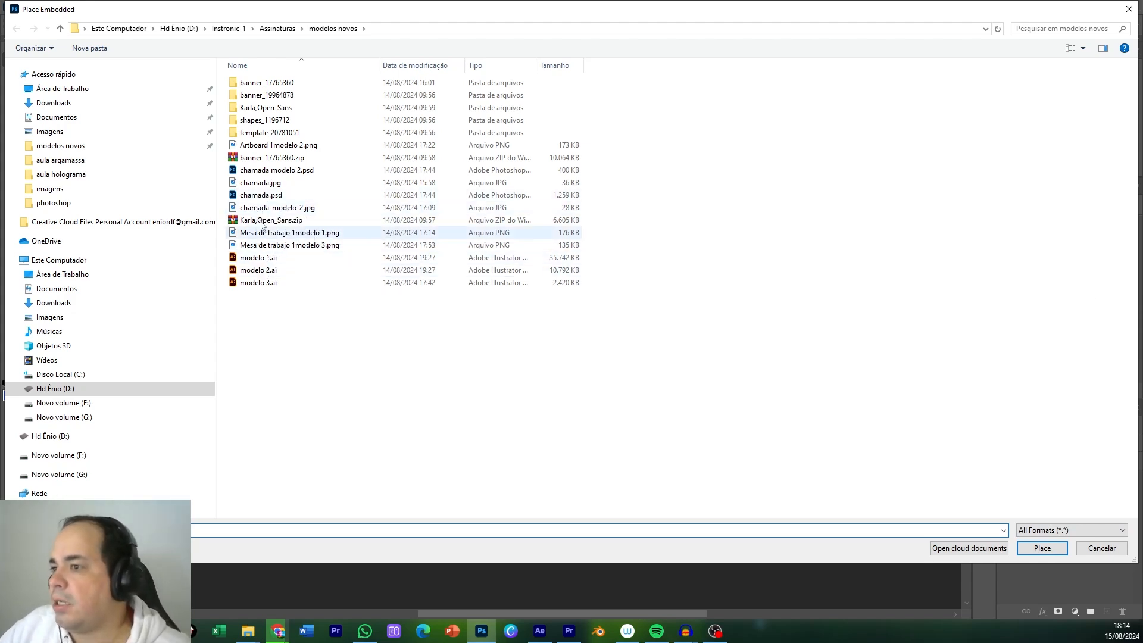
left_click(269, 188)
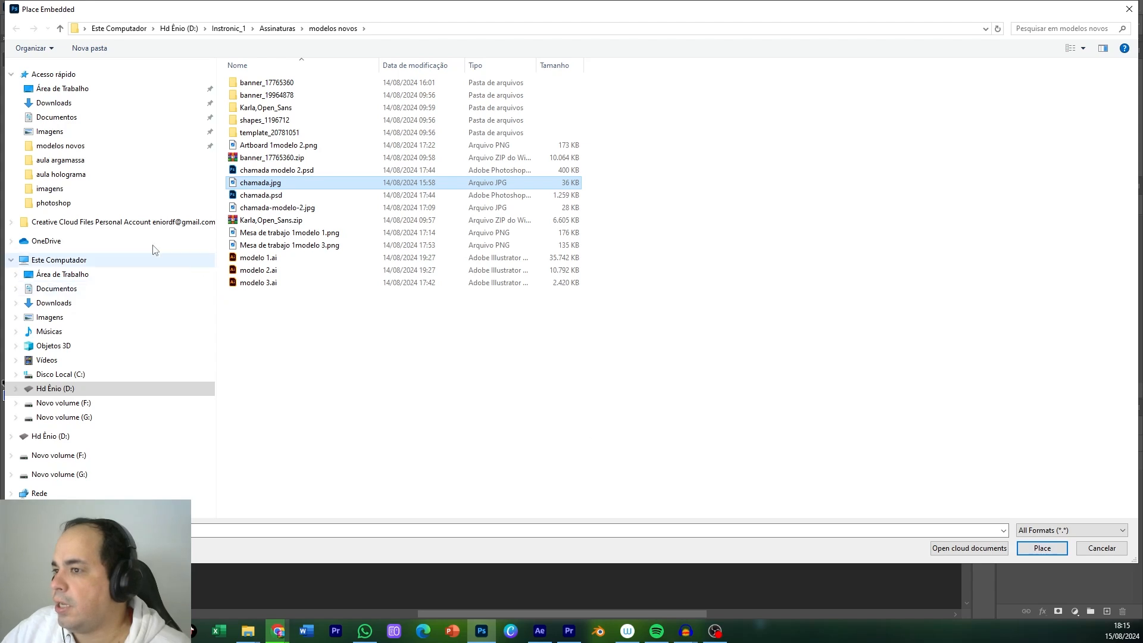
left_click(1052, 550)
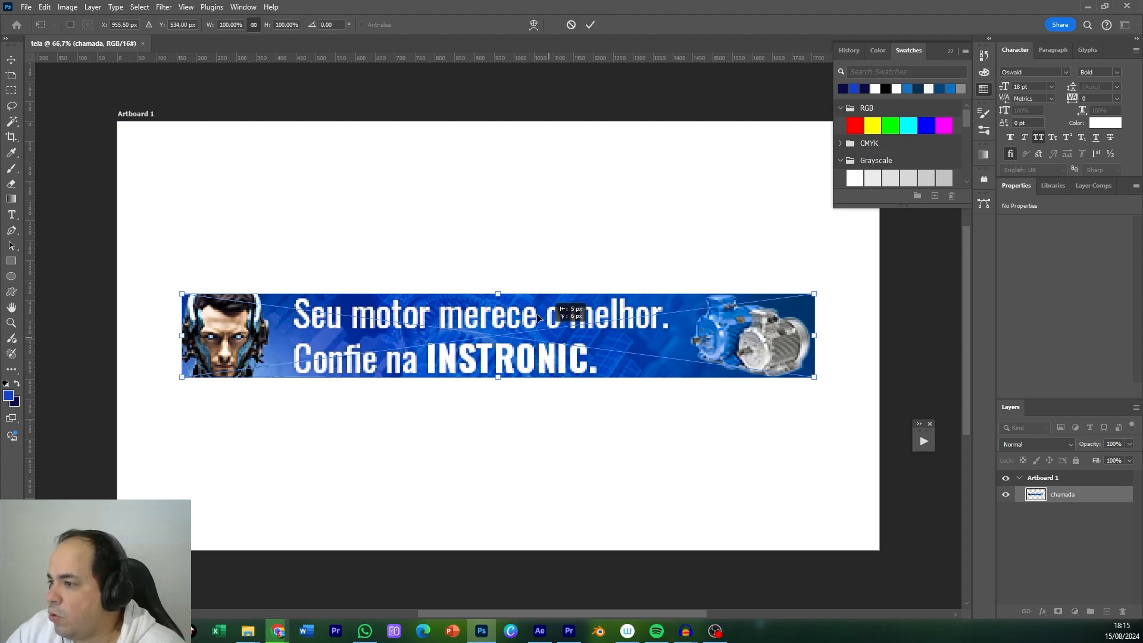
left_click_drag(567, 312, 611, 515)
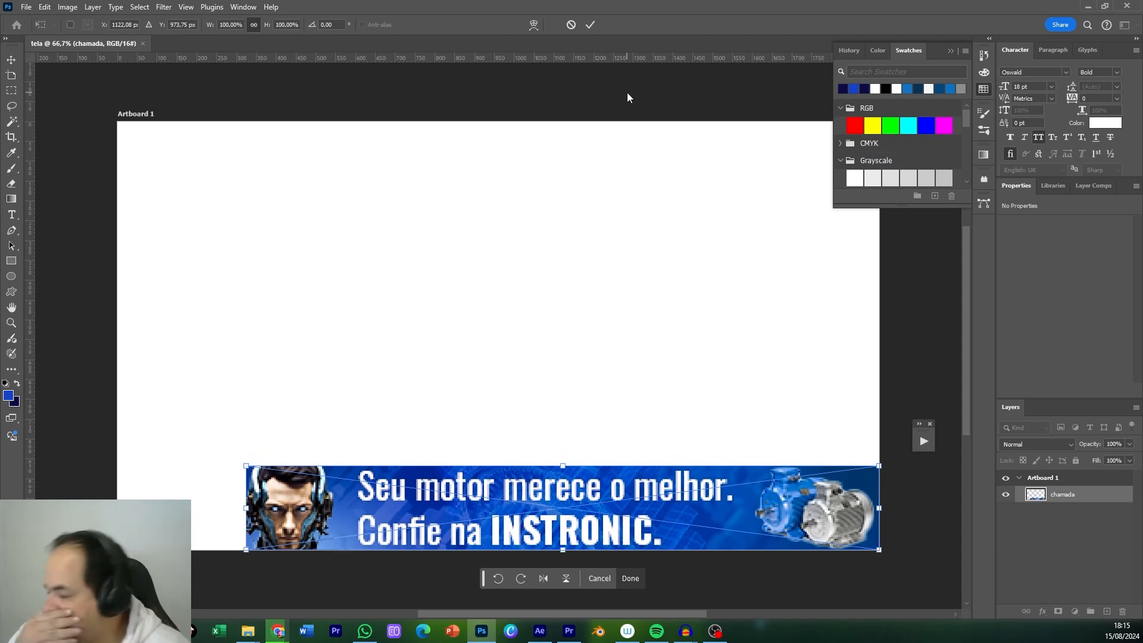
left_click(590, 26)
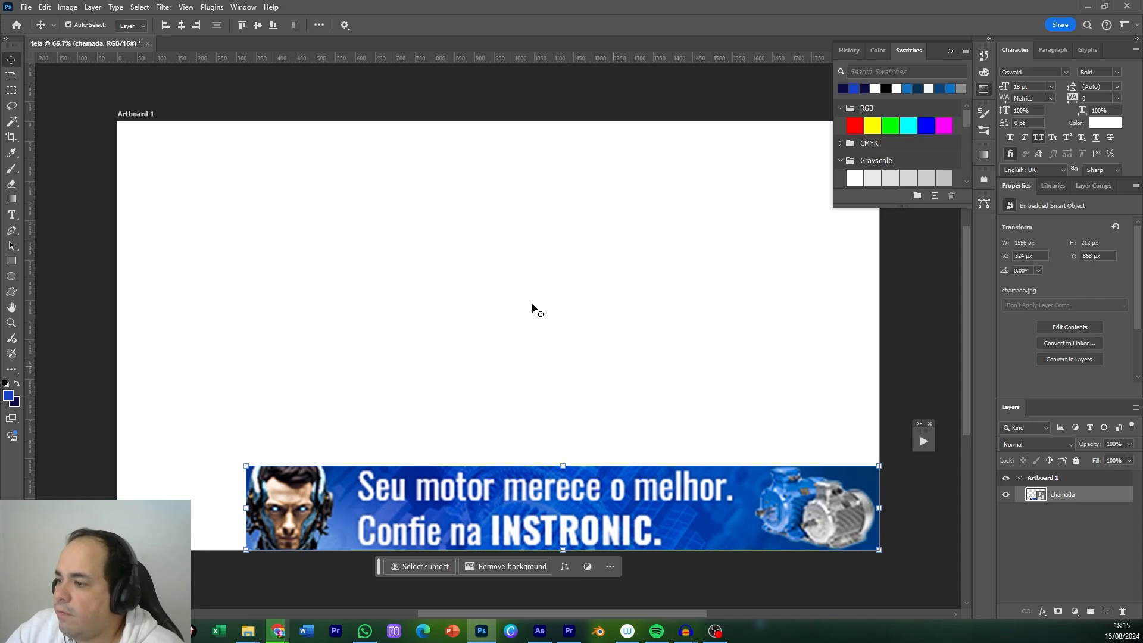
left_click(84, 102)
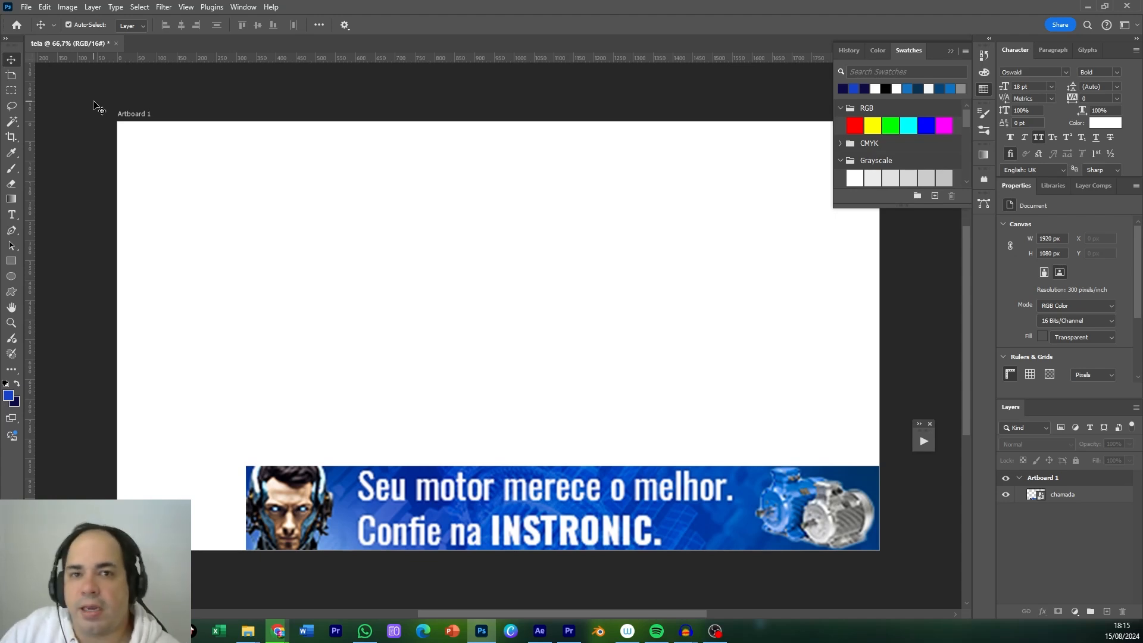
Save the document as tela.psd in the modelos novos folder with Maximize Compatibility enabled.
left_click(26, 7)
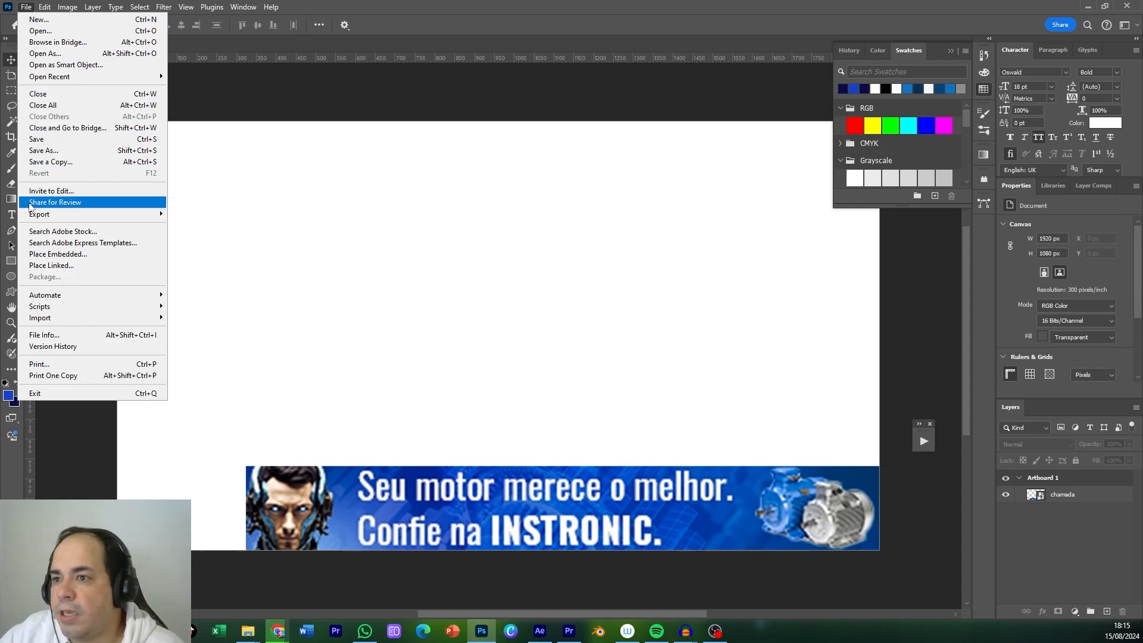
left_click(43, 151)
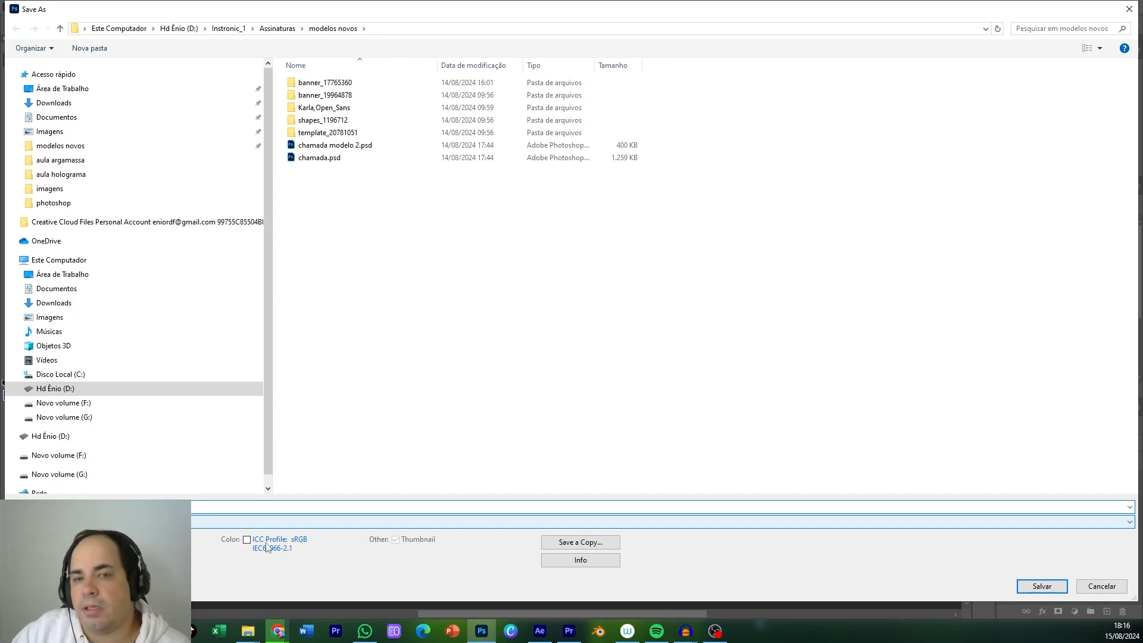
key("Return")
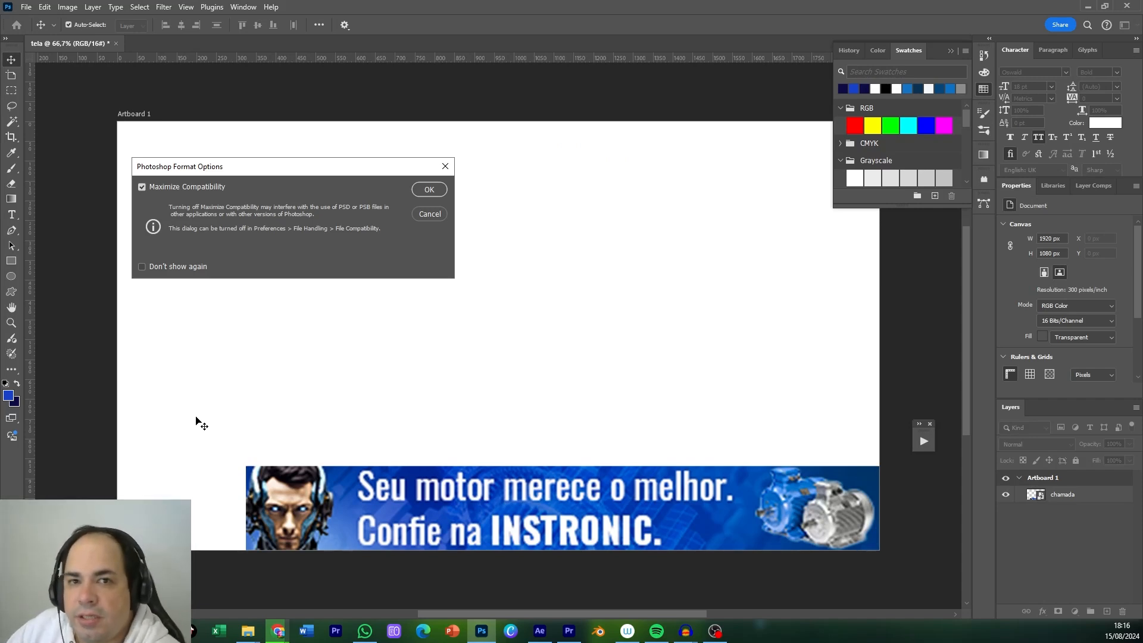
key("Return")
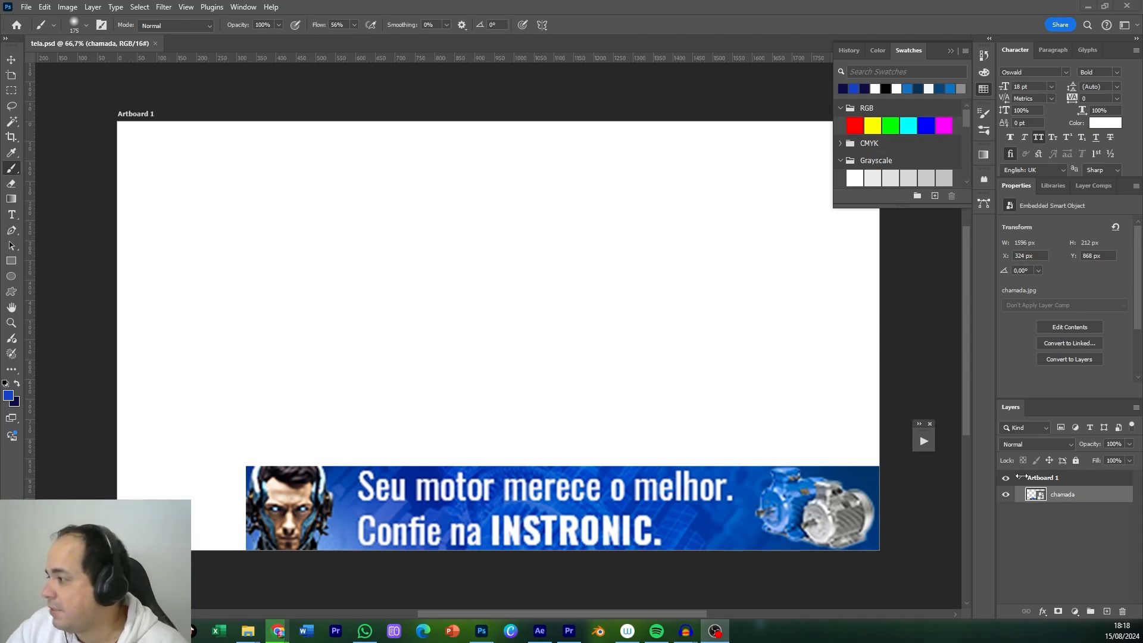
Add a new empty layer above the chamada layer and rename it "camada 1".
left_click(1106, 612)
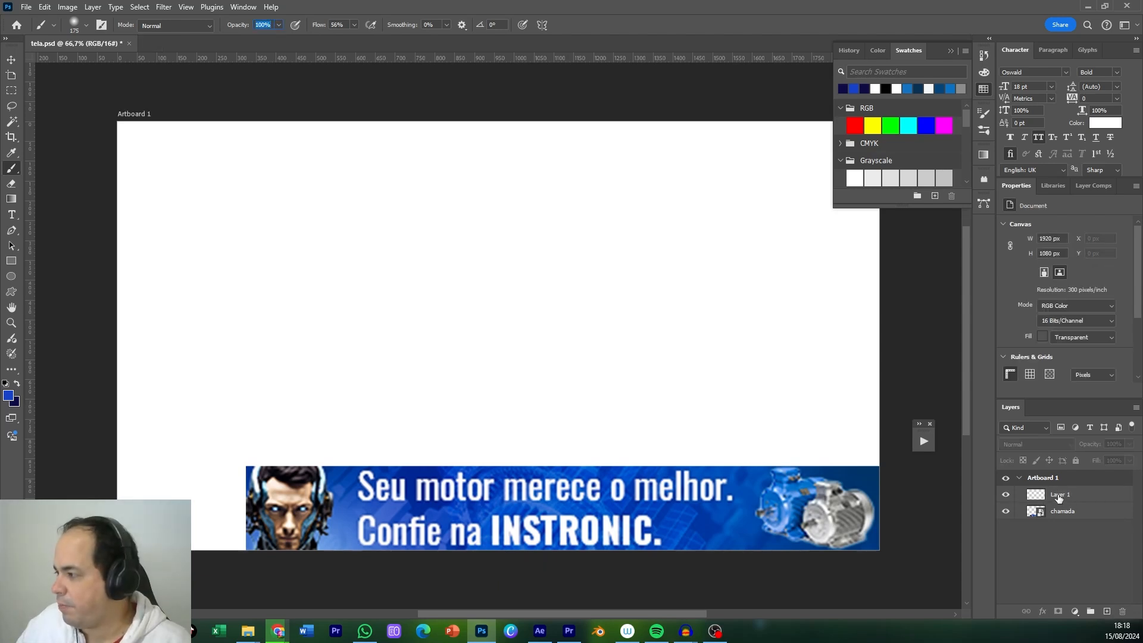
left_click(1058, 498)
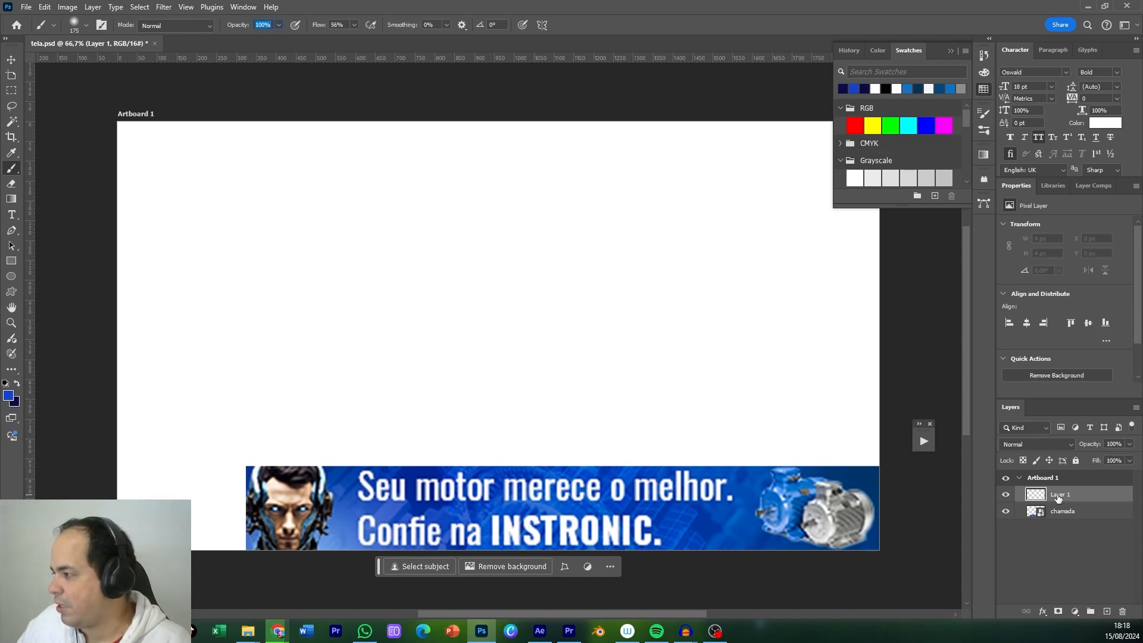
double_click(1059, 494)
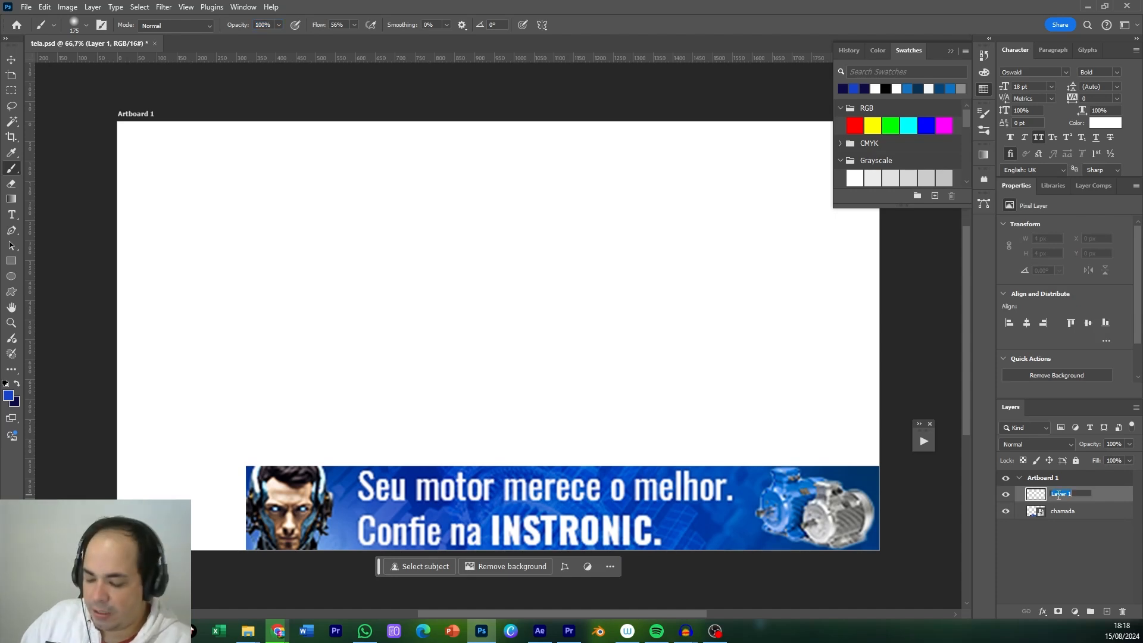
type("cam")
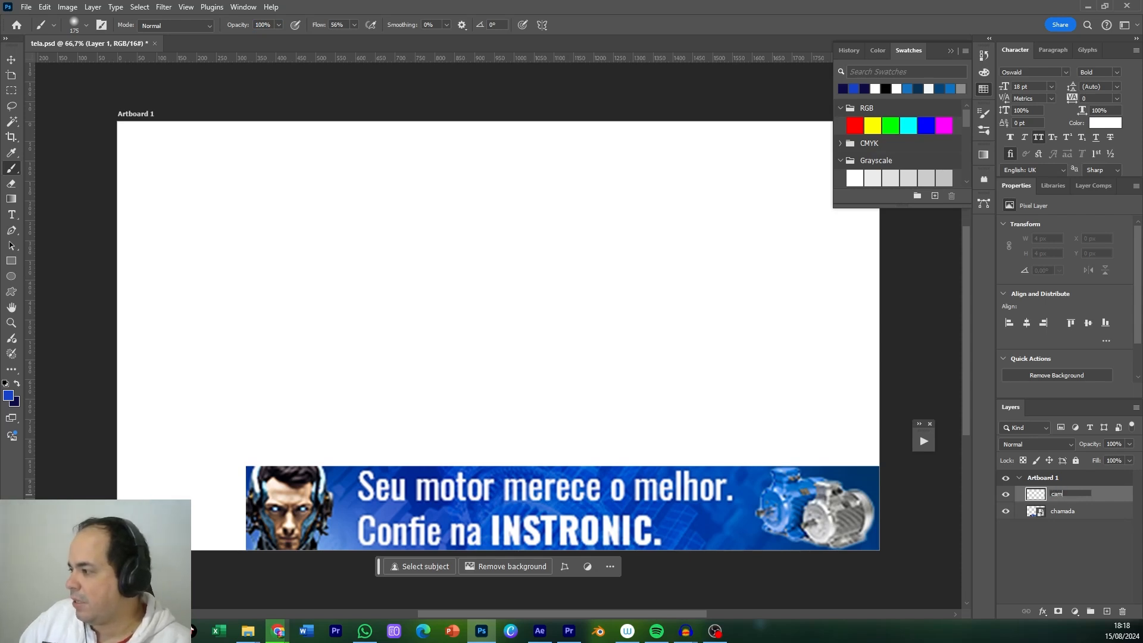
type("ada 1")
key("Return")
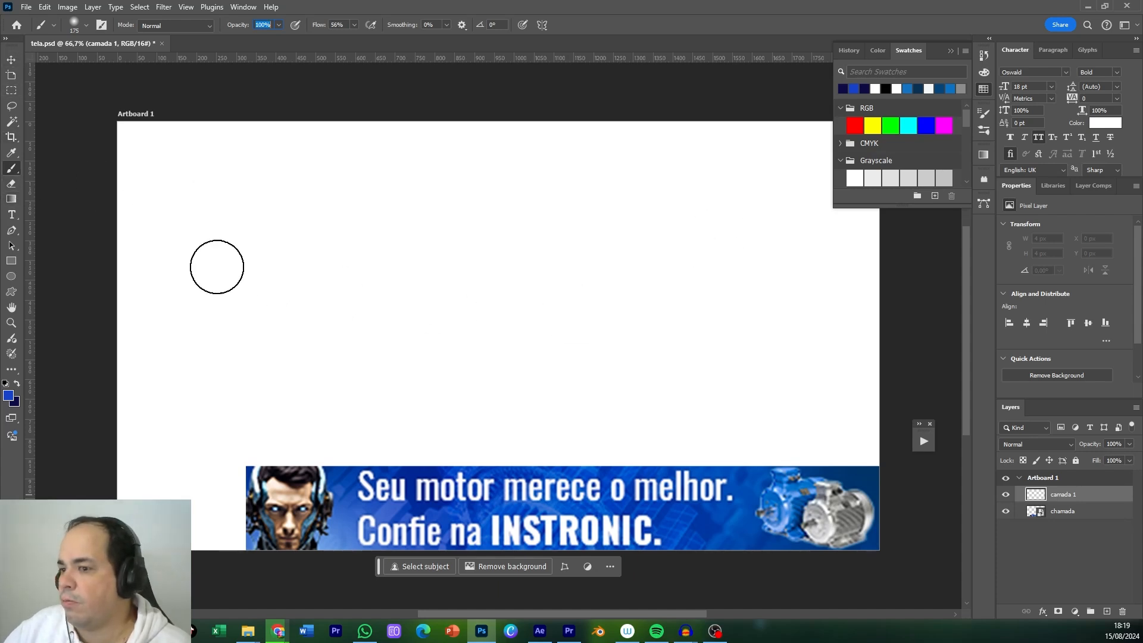
Paint a long, soft blue looping brush stroke across the white area on the camada 1 layer and save the file.
left_click_drag(217, 212, 253, 229)
mouse_move(328, 237)
left_mouse_down()
mouse_move(617, 250)
mouse_move(222, 367)
mouse_move(446, 327)
mouse_move(171, 200)
left_mouse_up()
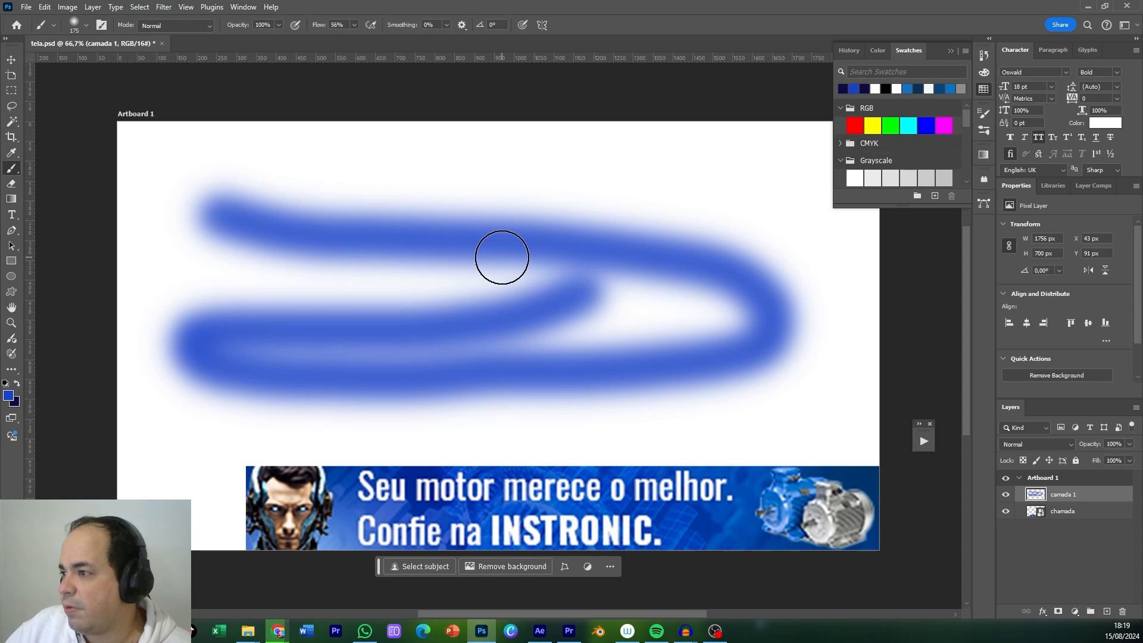
left_click(25, 7)
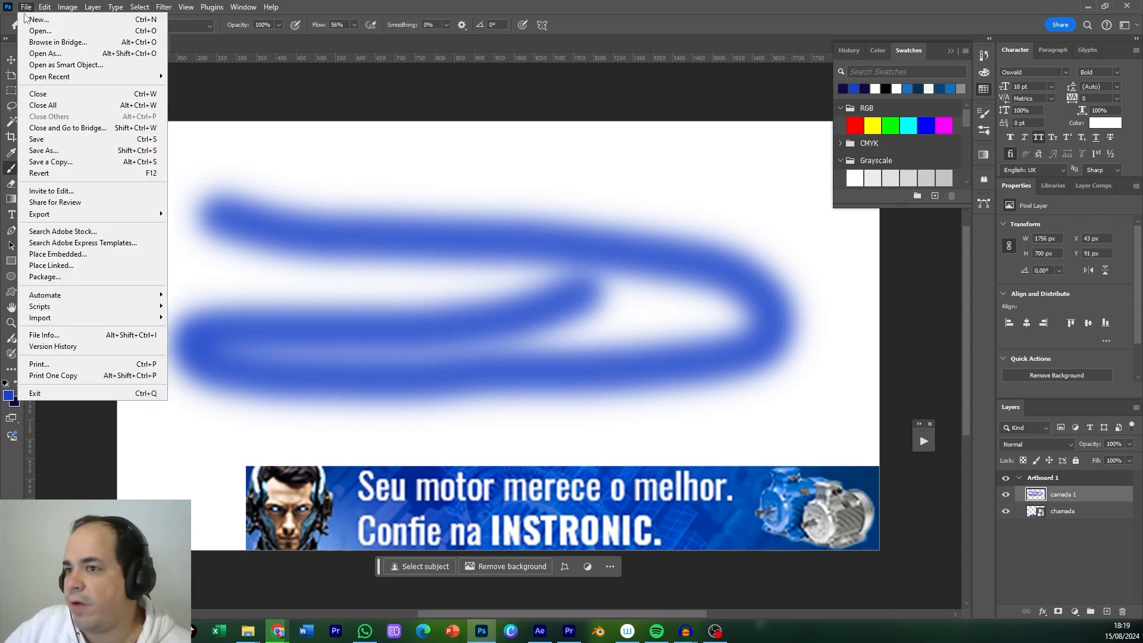
left_click(31, 139)
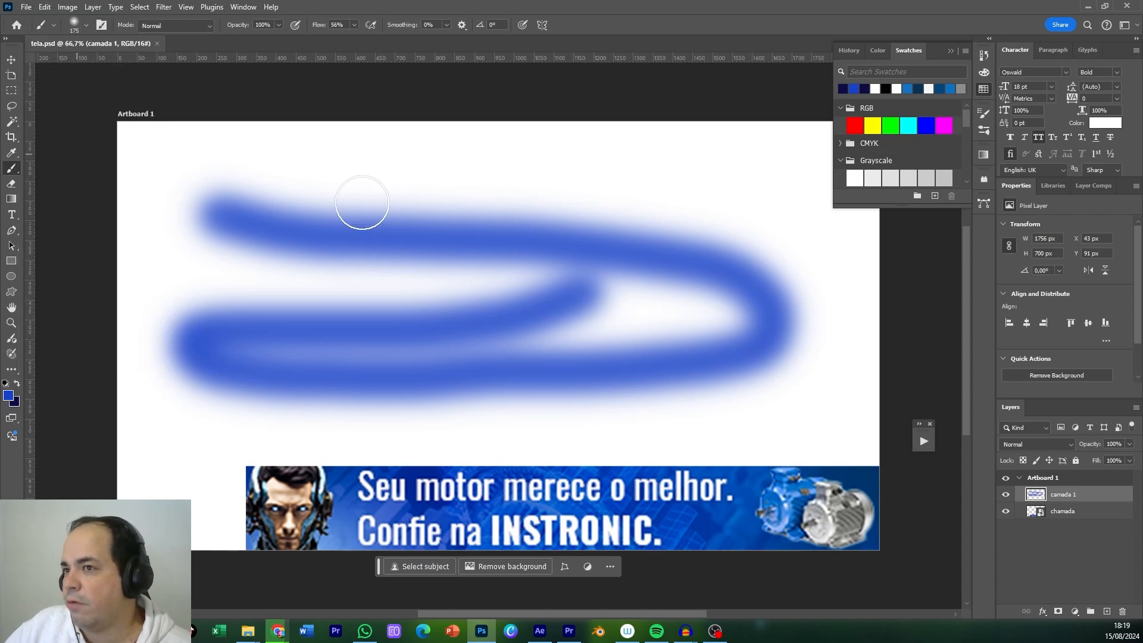
Close tela.psd and reopen it from the recent files.
left_click(360, 196)
left_click(162, 44)
left_click(516, 235)
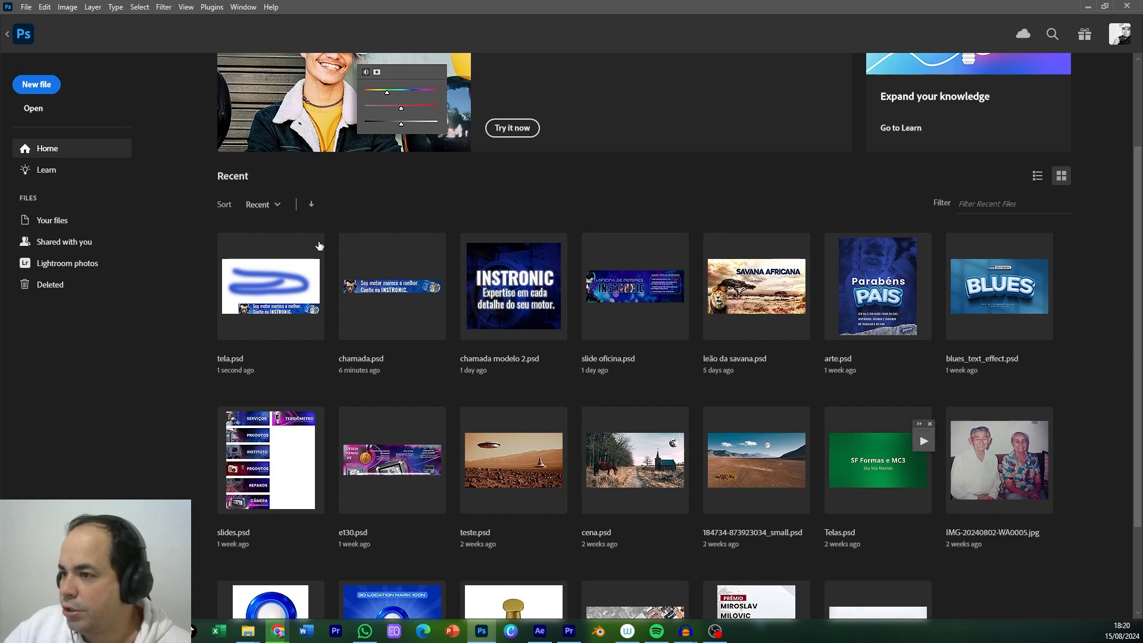
left_click(259, 273)
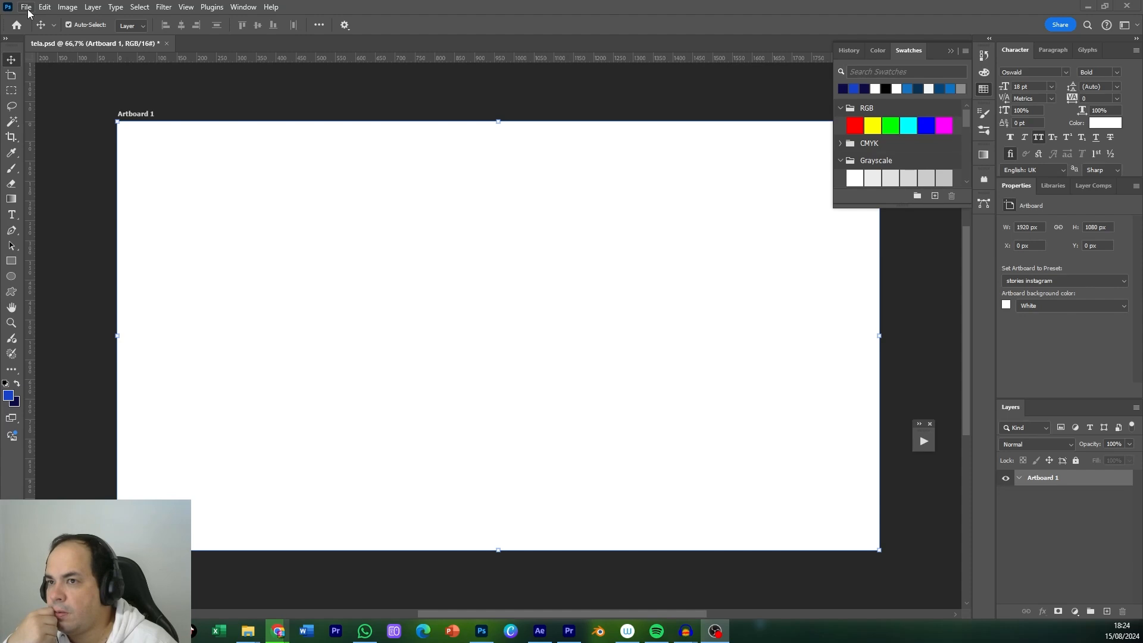
Place the full-body armored figure image, Default_bbc_full_body_capture_of_tony_stark_at_workshop_of_ele_0 (2), from the imagens folder as an embedded image.
left_click(27, 7)
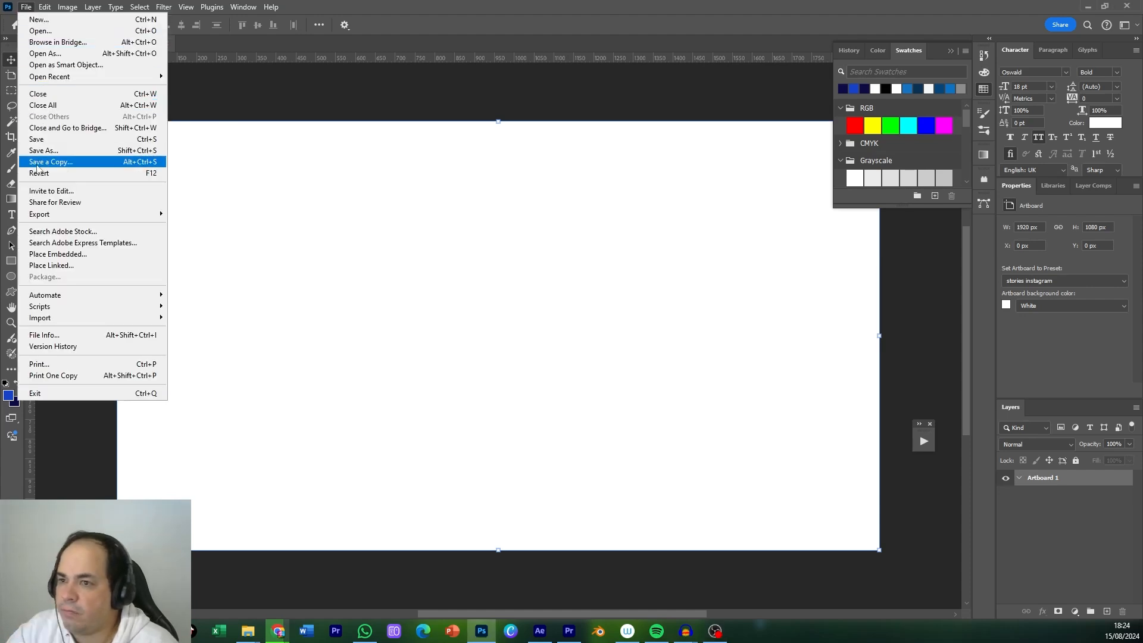
left_click(44, 257)
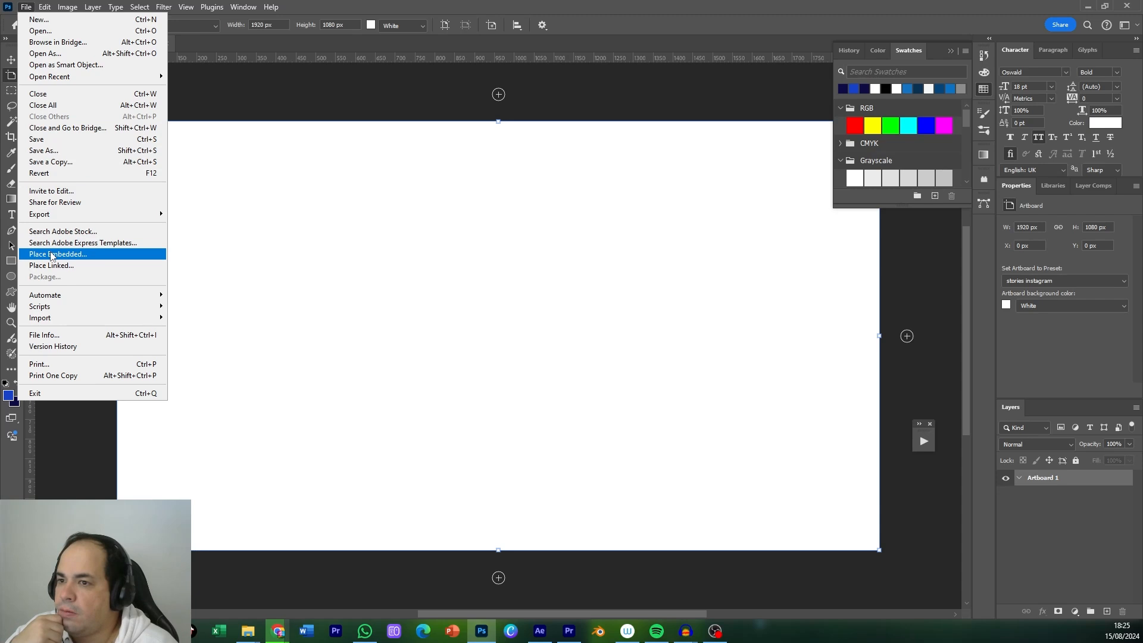
left_click(52, 255)
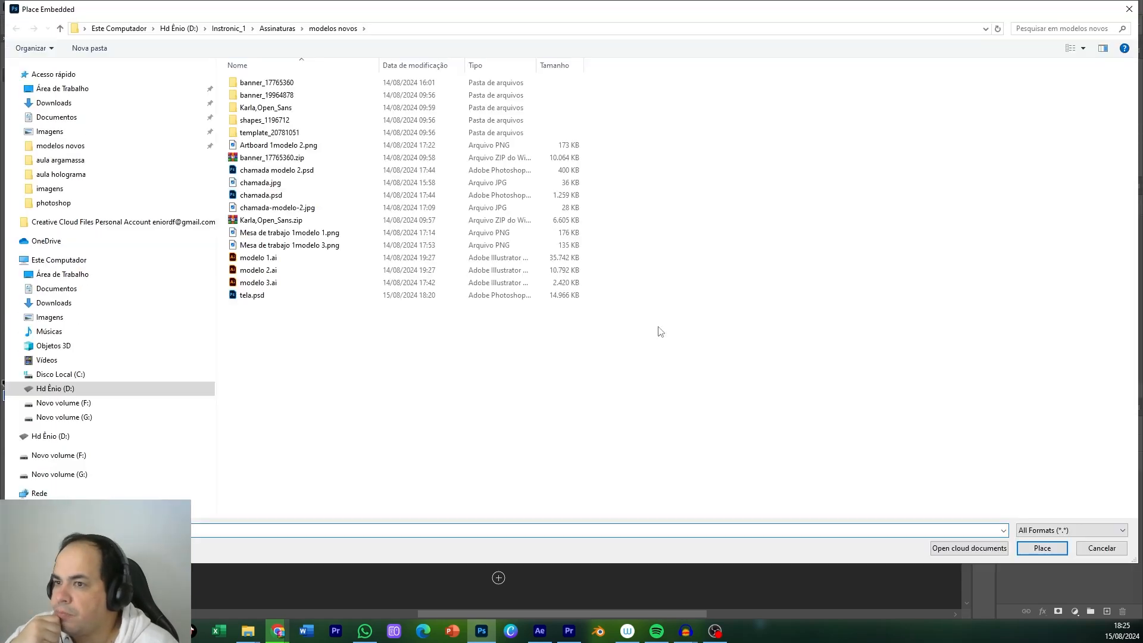
left_click(50, 188)
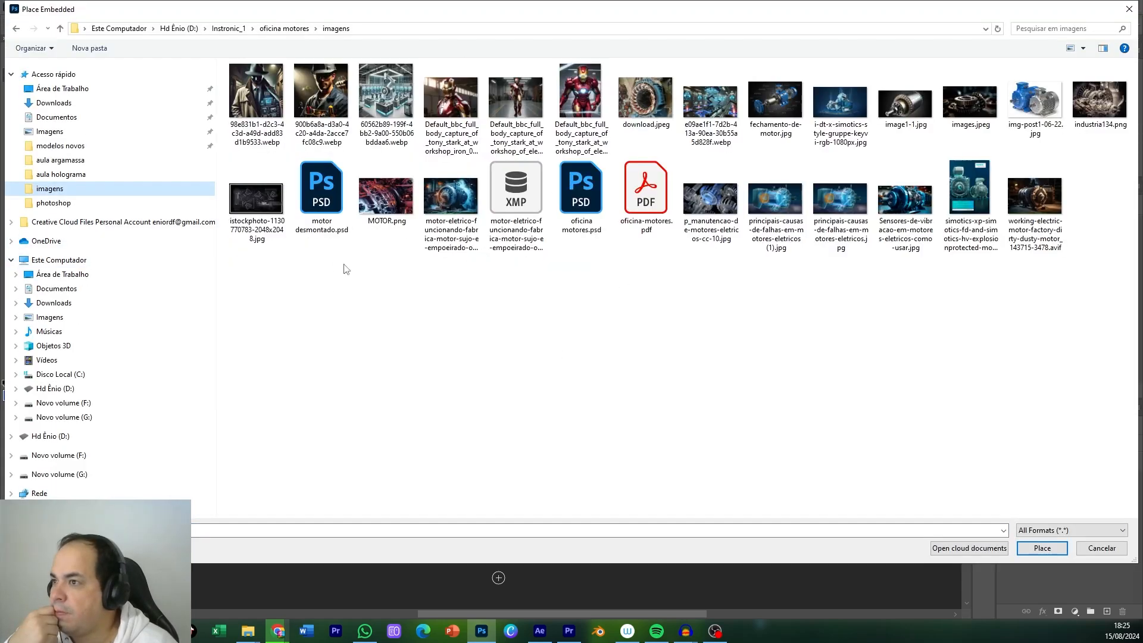
left_click(427, 122)
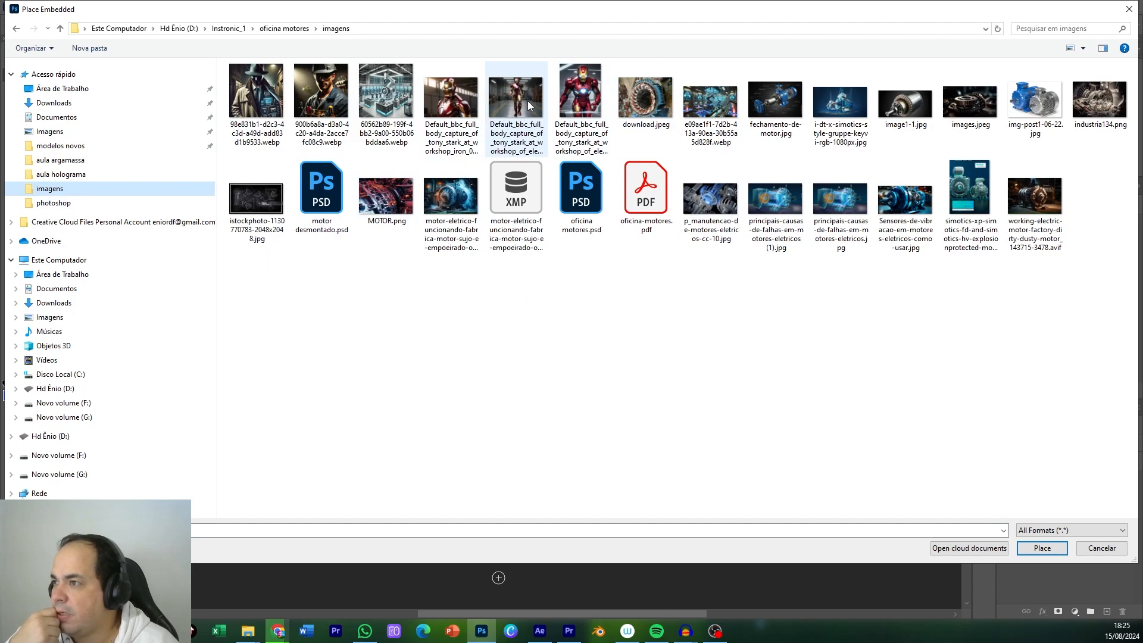
left_click(1039, 546)
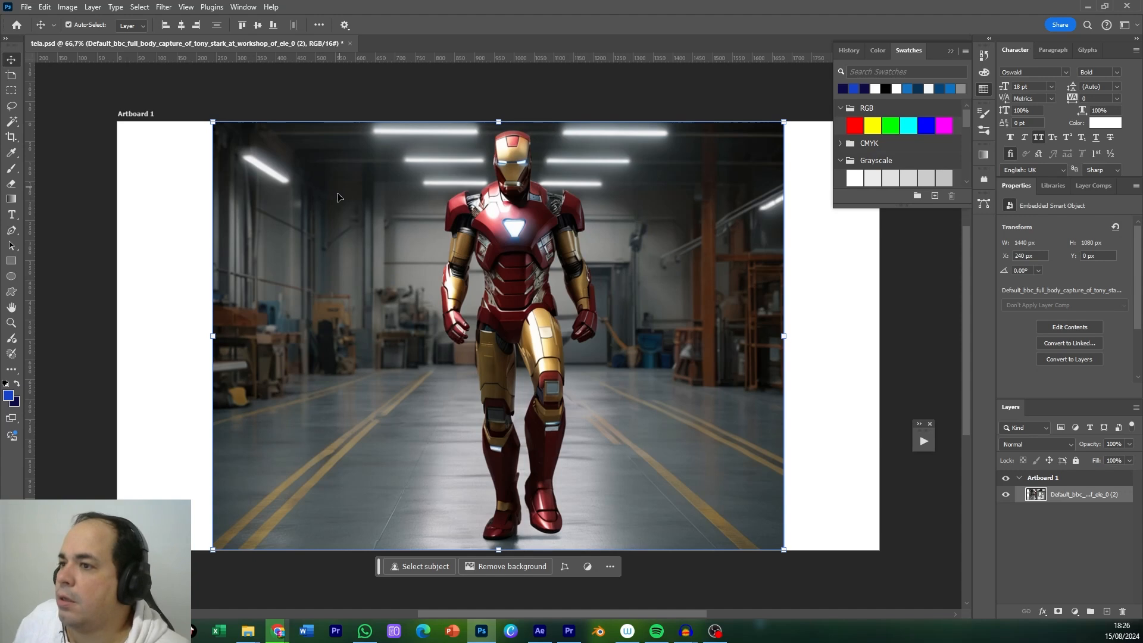
Try to enlarge the placed image proportionally outward from its upper-left corner to a scale of 36.56%.
left_click_drag(212, 121, 156, 84)
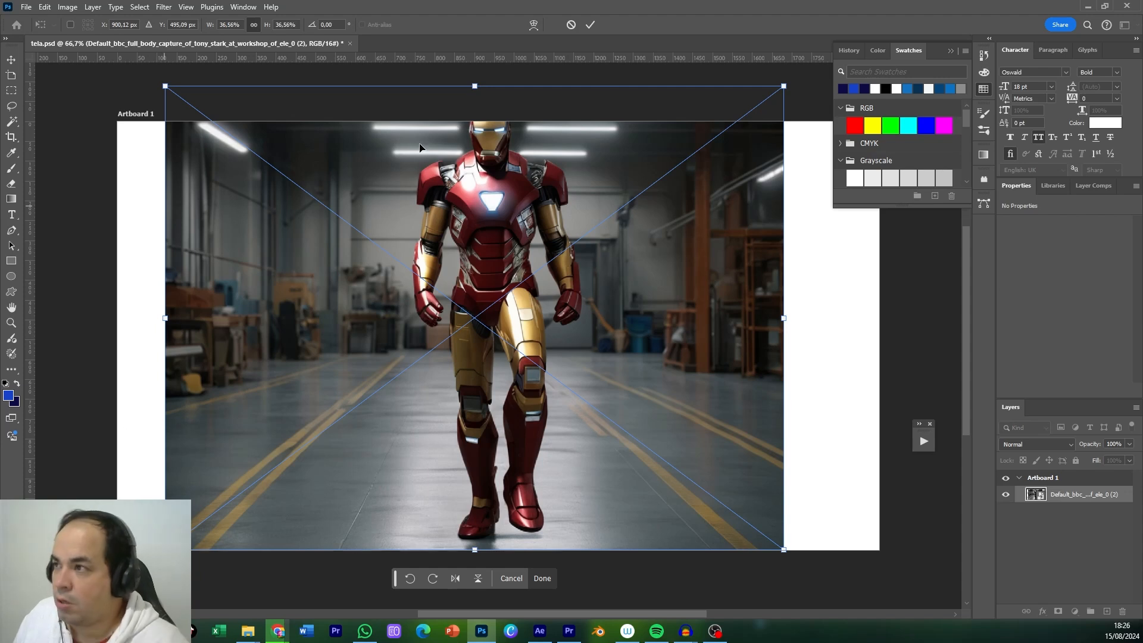
left_click(571, 25)
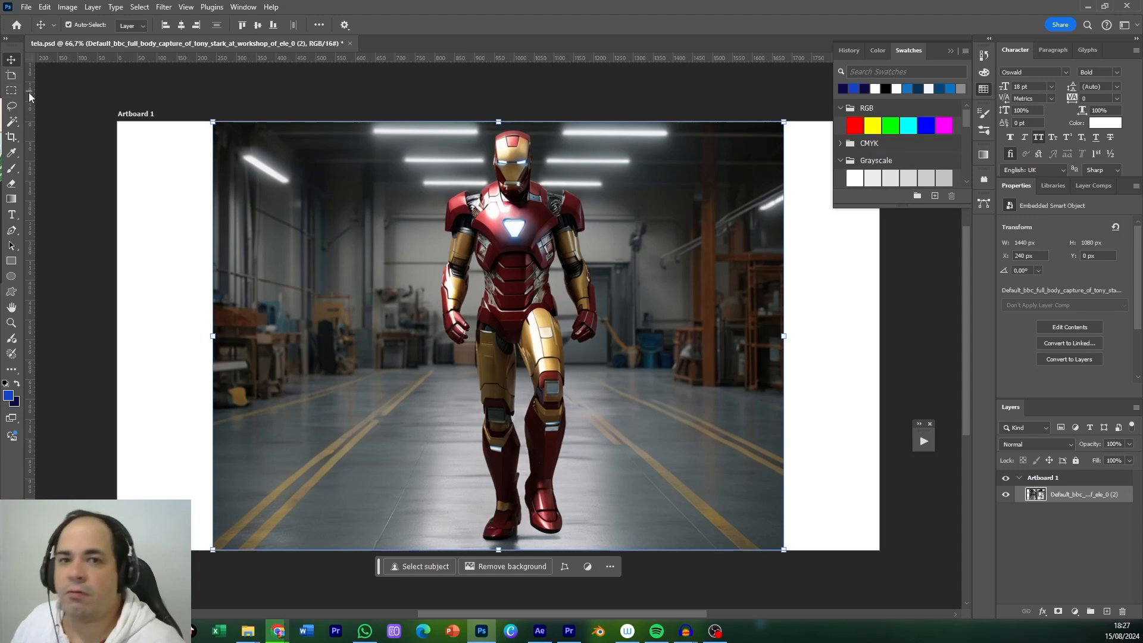
Select full-height rectangular strips over both blank side areas of the artboard, each slightly overlapping the image edge.
left_click(10, 93)
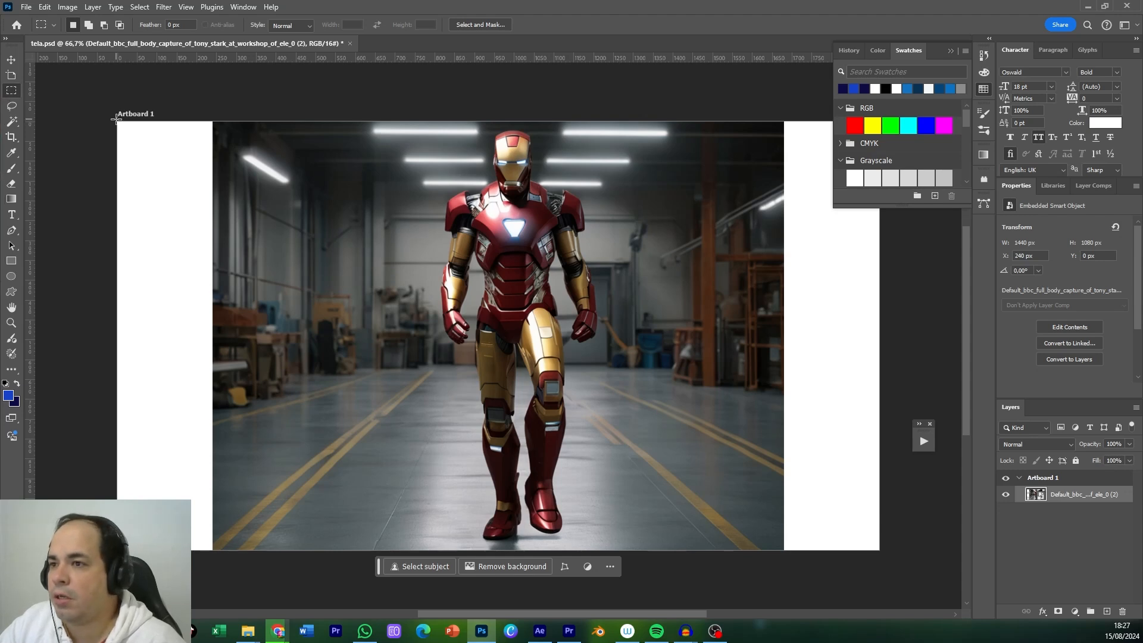
left_click_drag(116, 120, 116, 119)
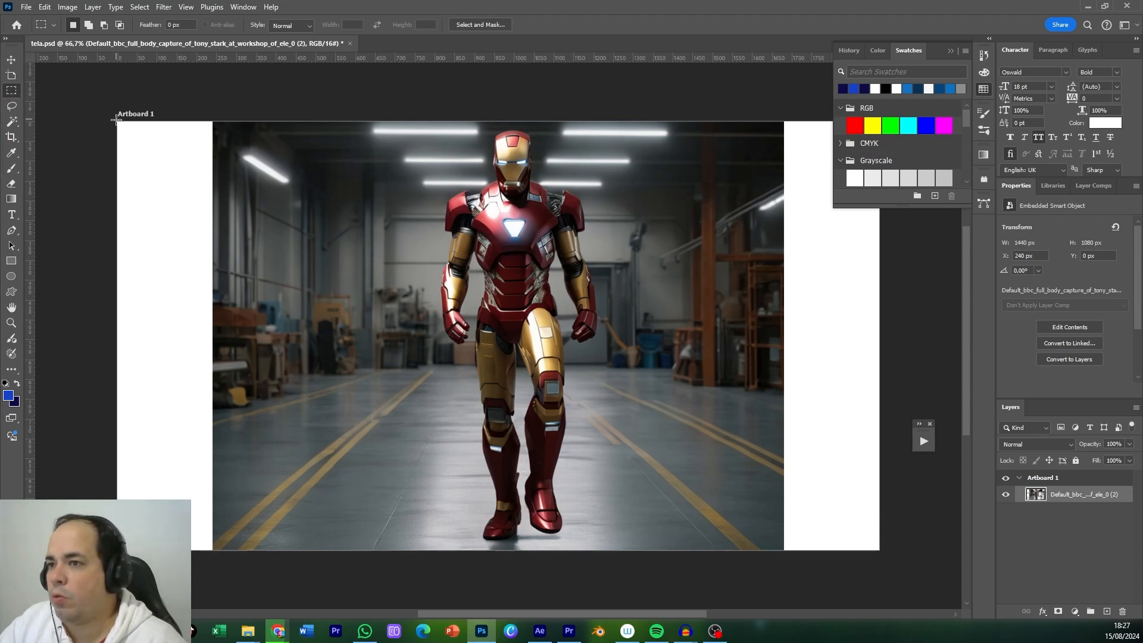
left_click_drag(116, 120, 239, 549)
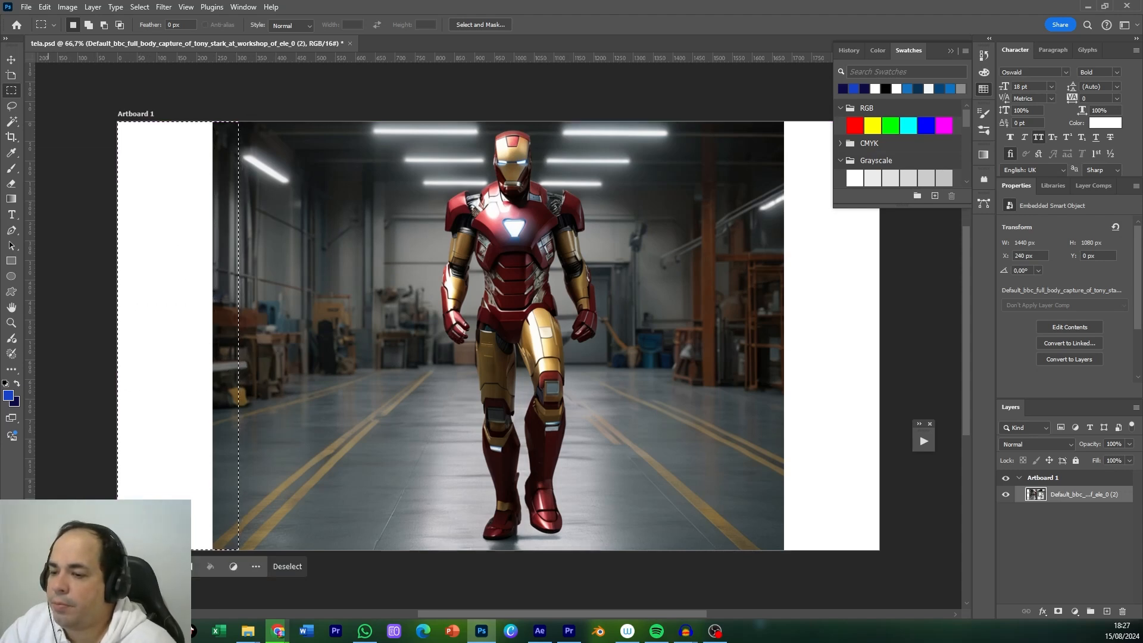
left_click_drag(50, 573, 315, 347)
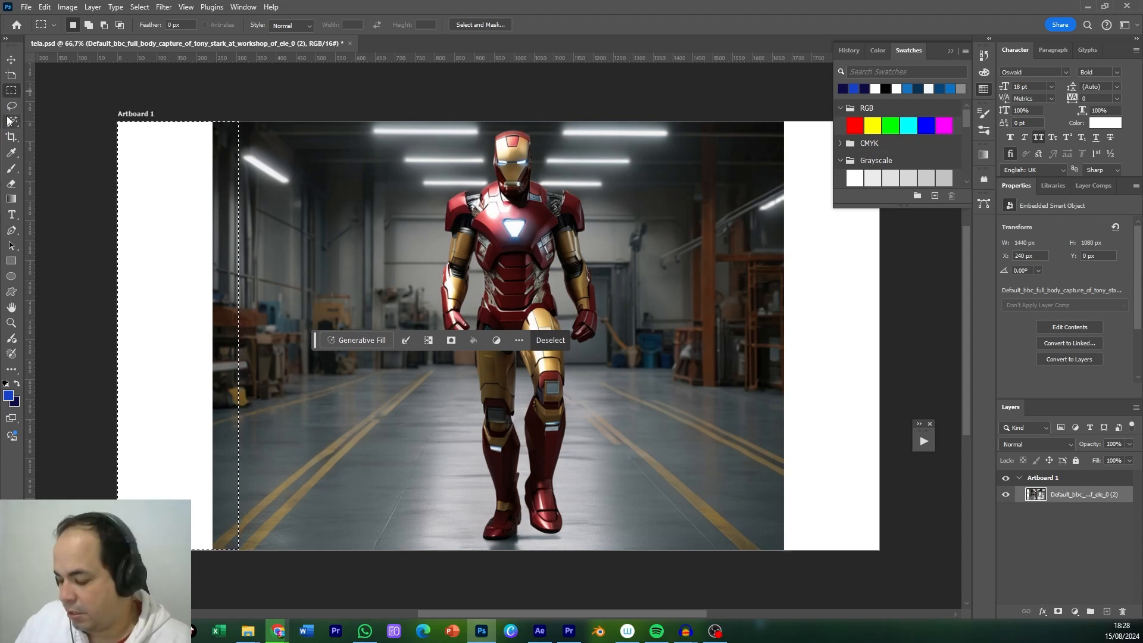
key("shift")
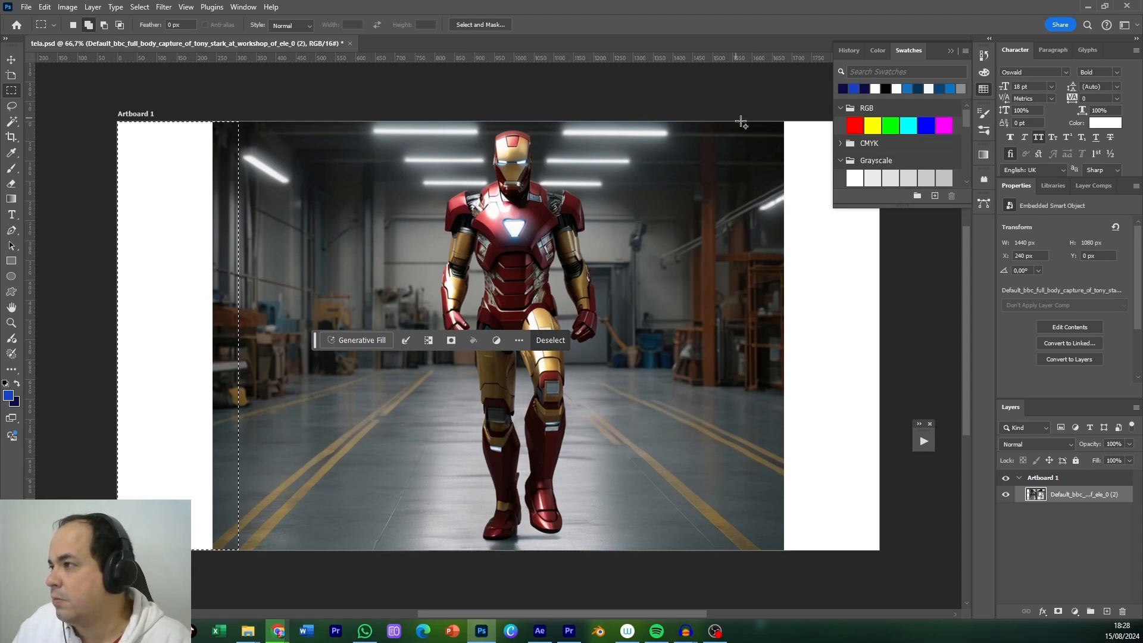
left_click_drag(737, 122, 881, 552)
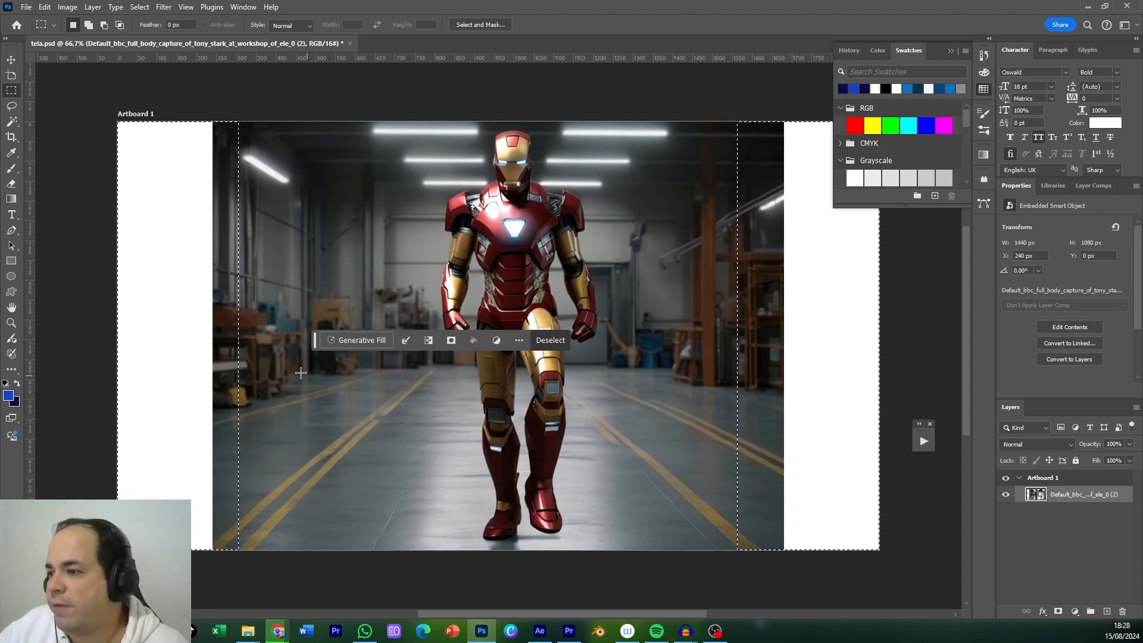
Extend the background into the selected side strips using Generative Fill without a prompt, and generate a second set of variations.
left_click(350, 343)
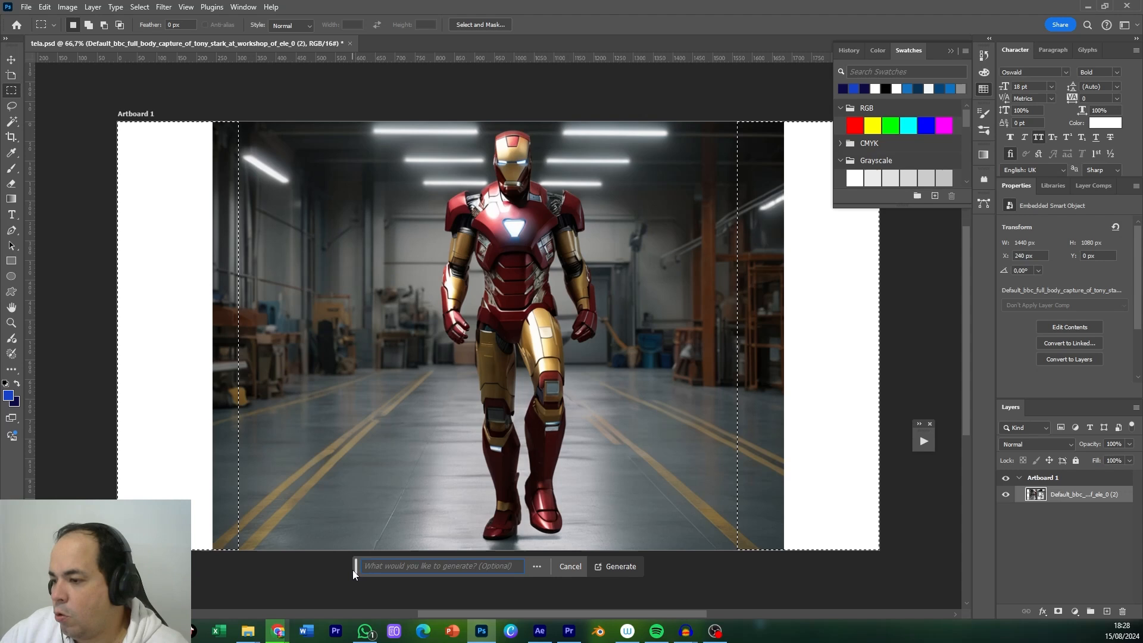
left_click_drag(352, 569, 302, 316)
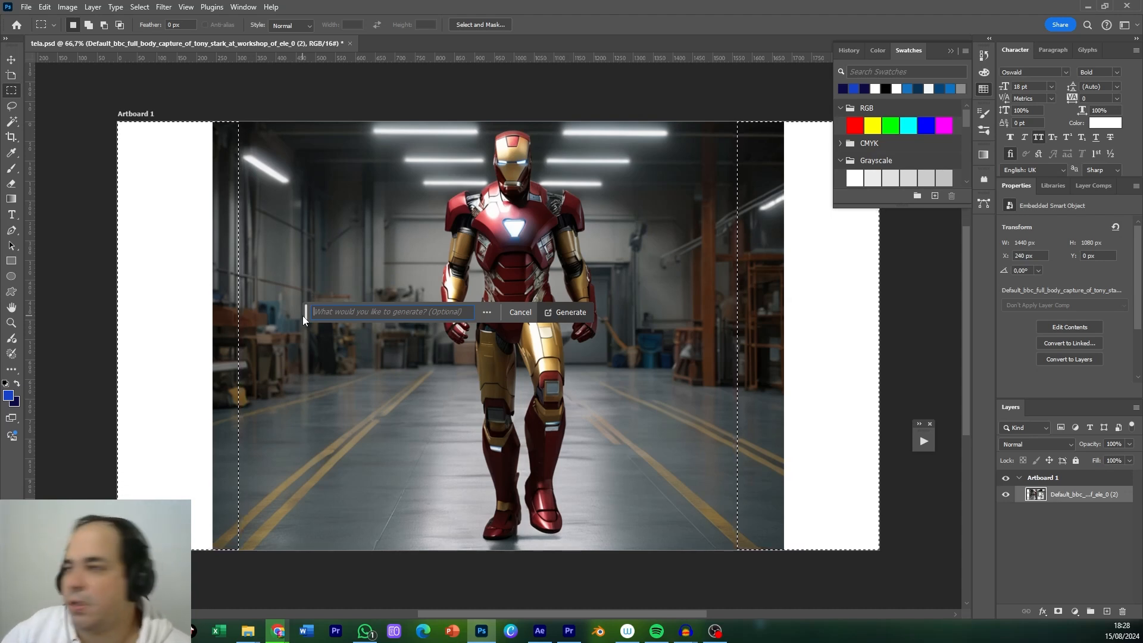
left_click(573, 313)
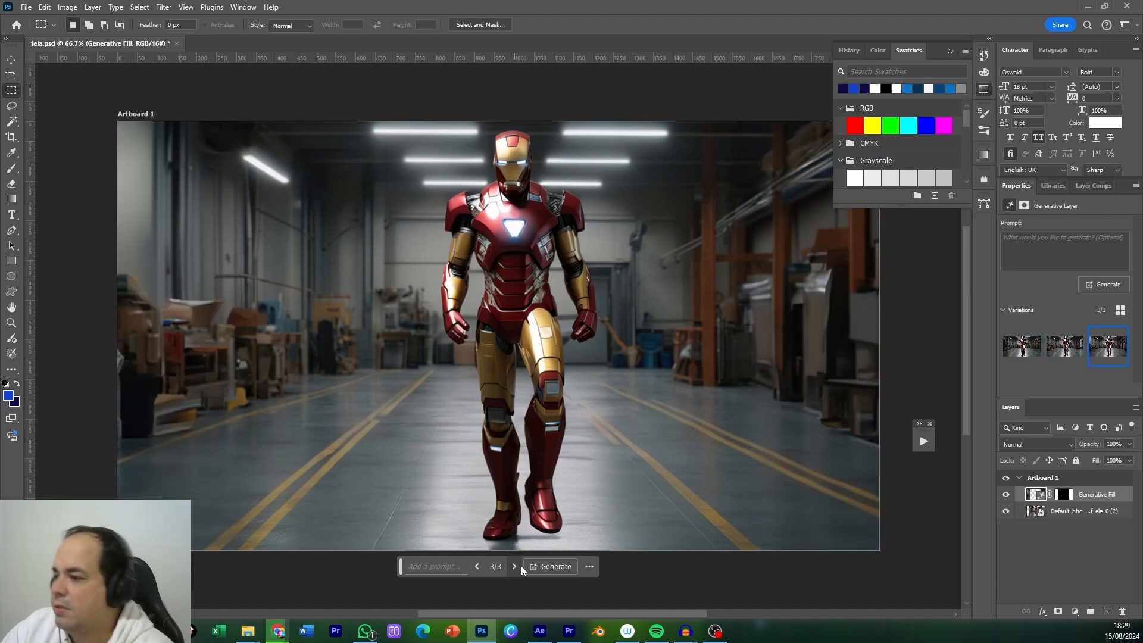
left_click(551, 565)
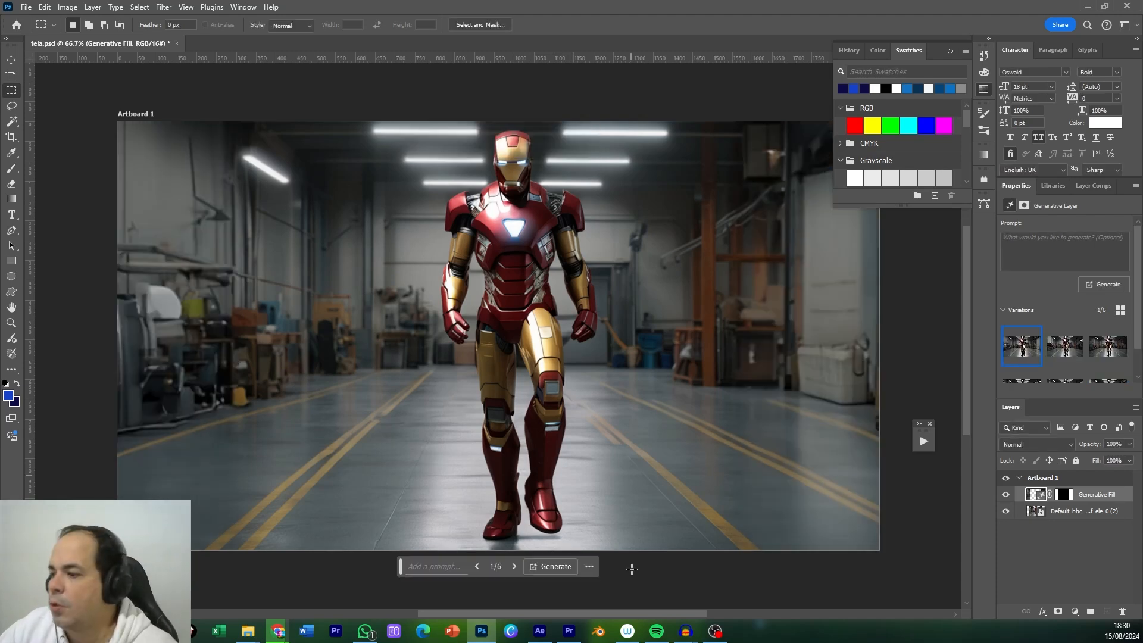
Step through the Generative Fill variations and choose variation 6.
left_click(514, 567)
left_click(514, 566)
left_click(515, 567)
left_click(514, 567)
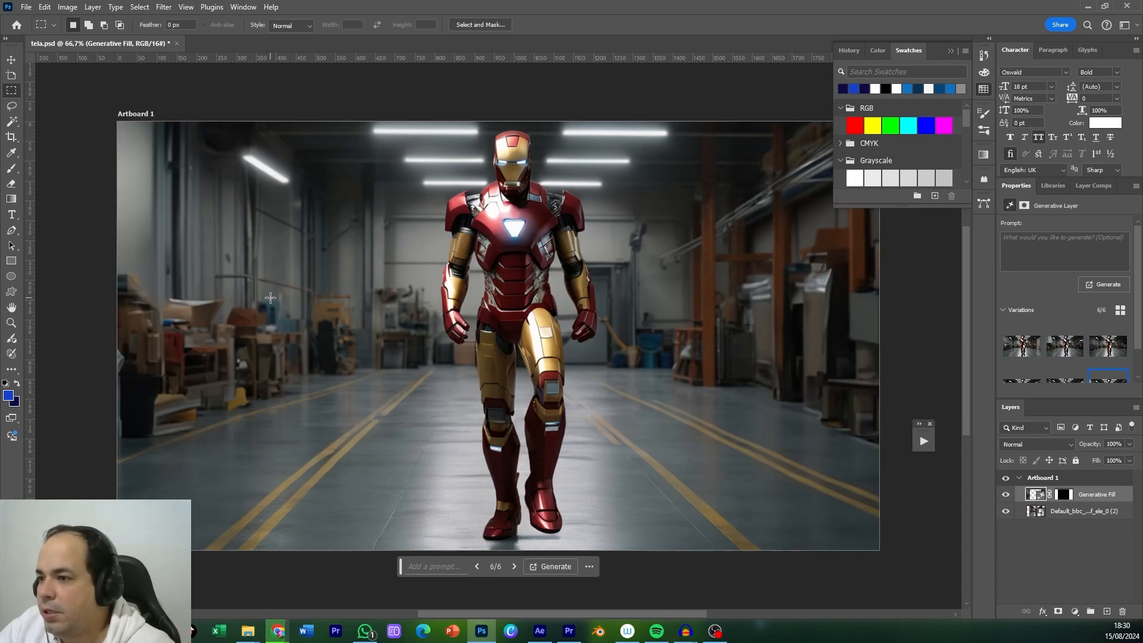
Select a tall rectangle over the floor and shelving left of the armored figure and add a car using Generative Fill with the prompt "Carro".
left_click_drag(244, 254, 407, 495)
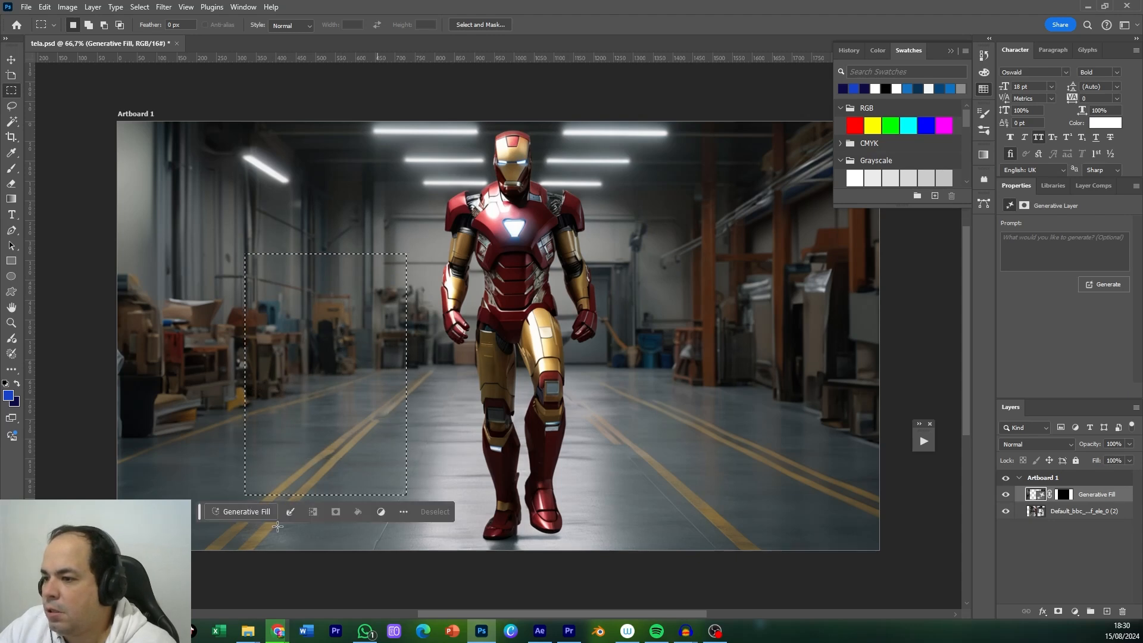
left_click(249, 513)
type("Carro")
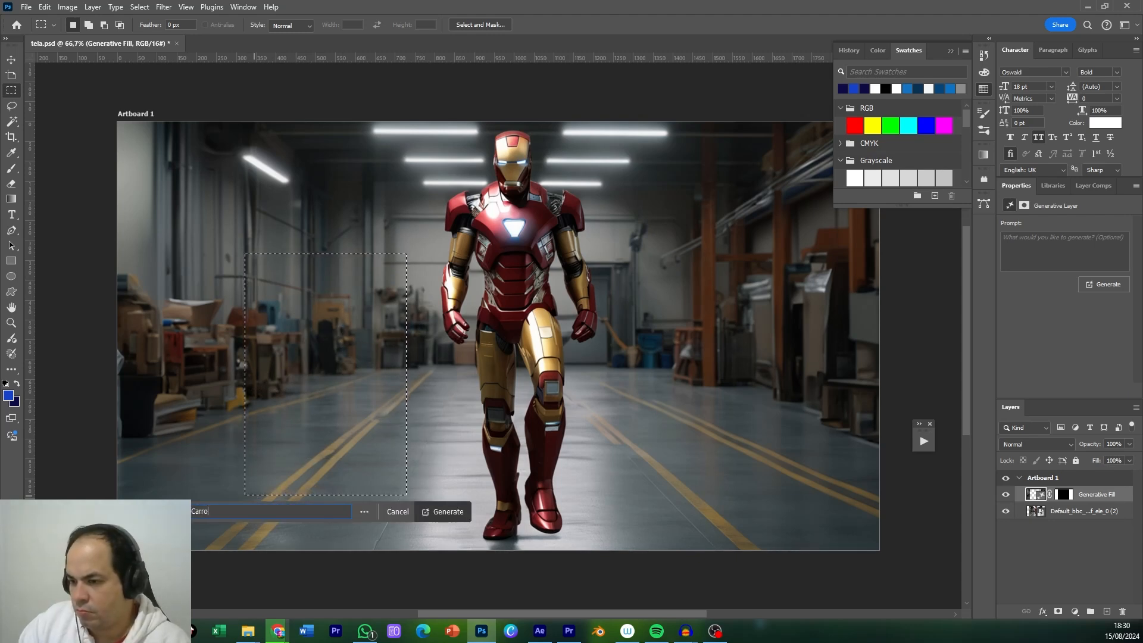
left_click(448, 513)
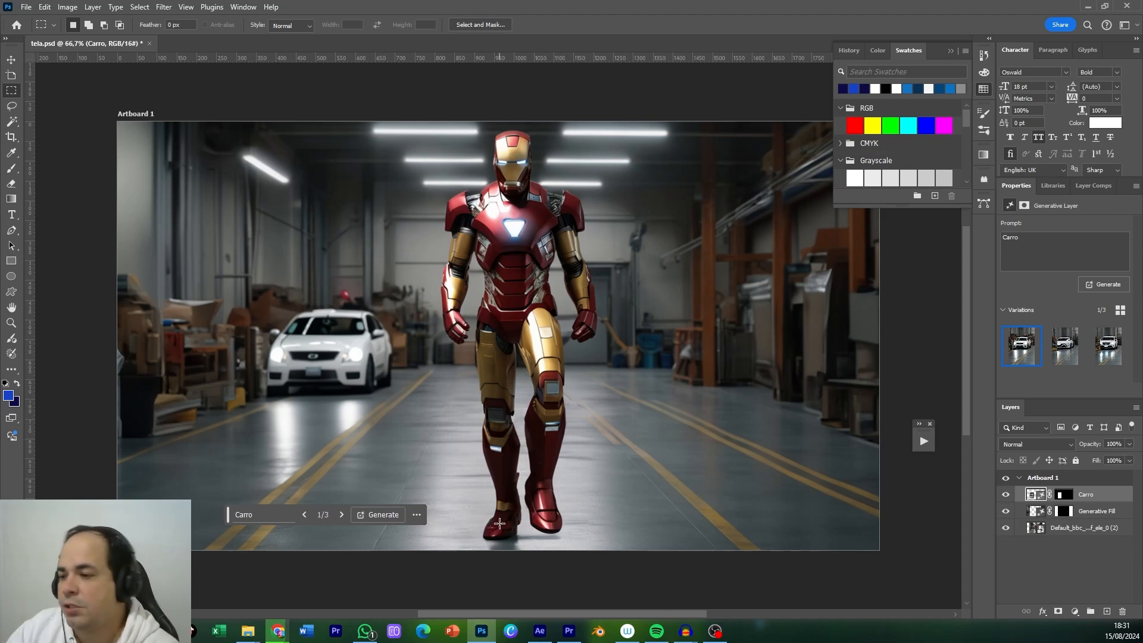
Review the car variations, generate a second set with the same prompt, and choose variation 5.
left_click(344, 517)
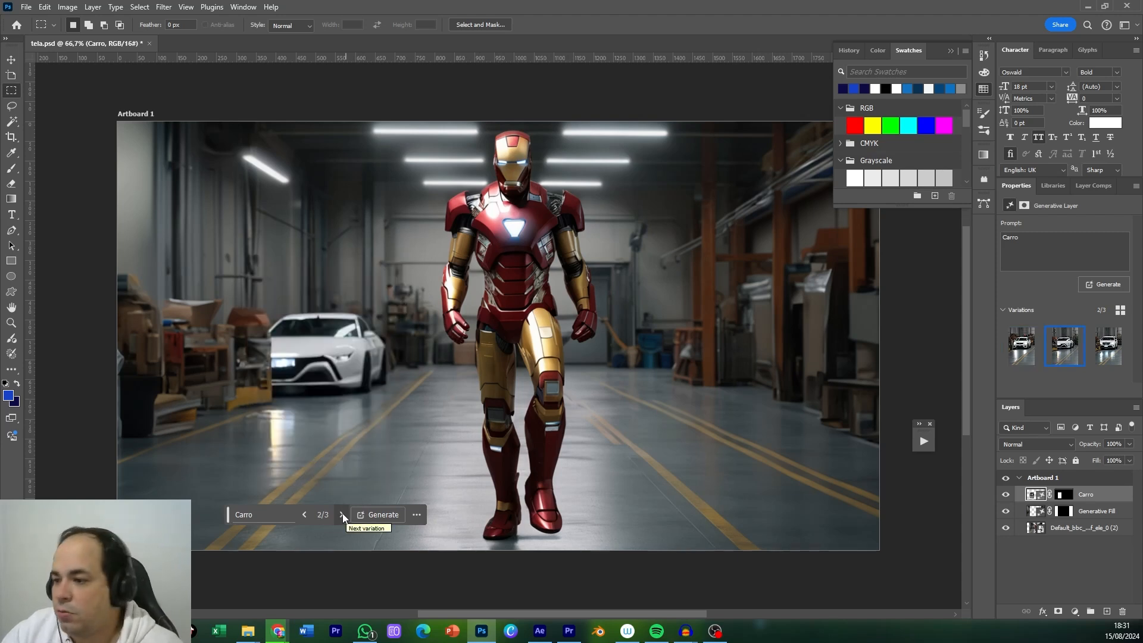
double_click(342, 516)
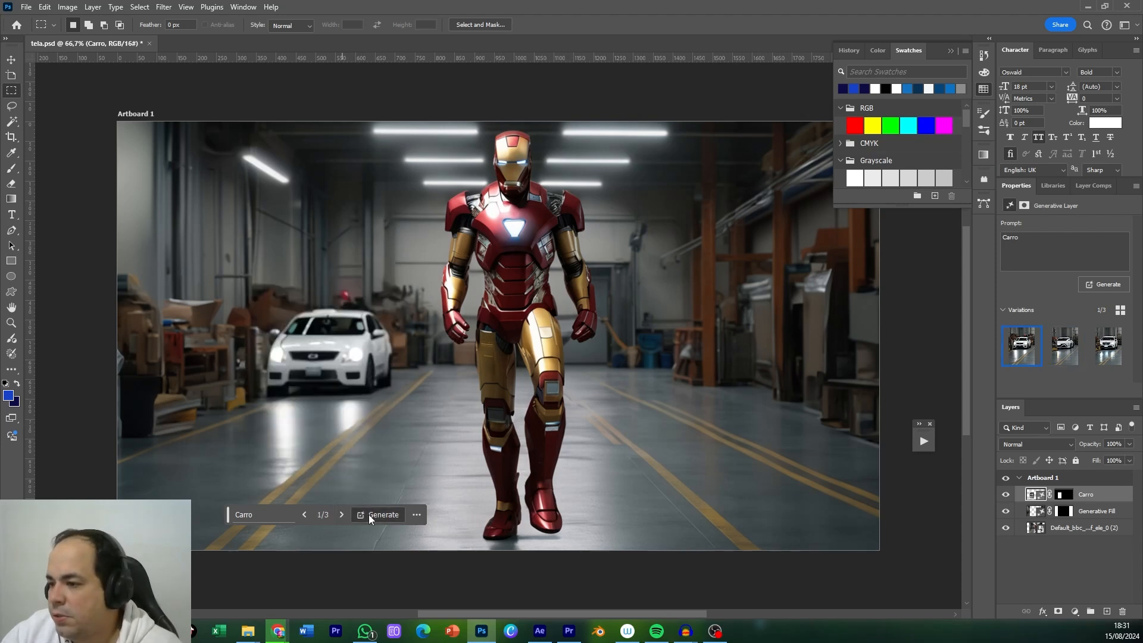
left_click(369, 514)
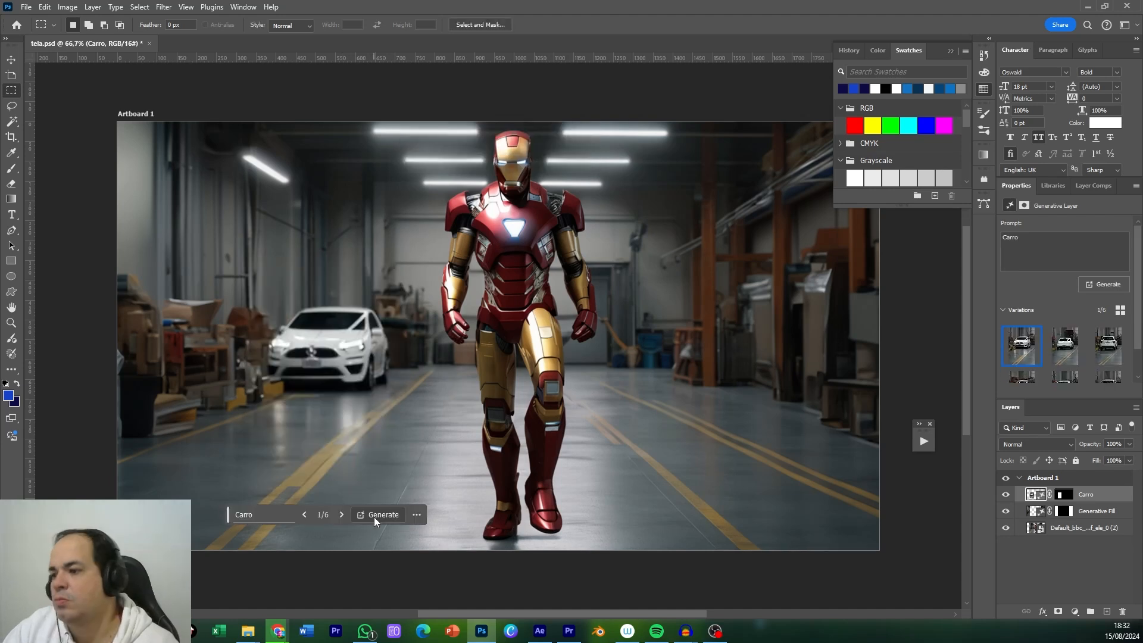
left_click(340, 510)
left_click(340, 510)
left_click(340, 510)
left_click(340, 511)
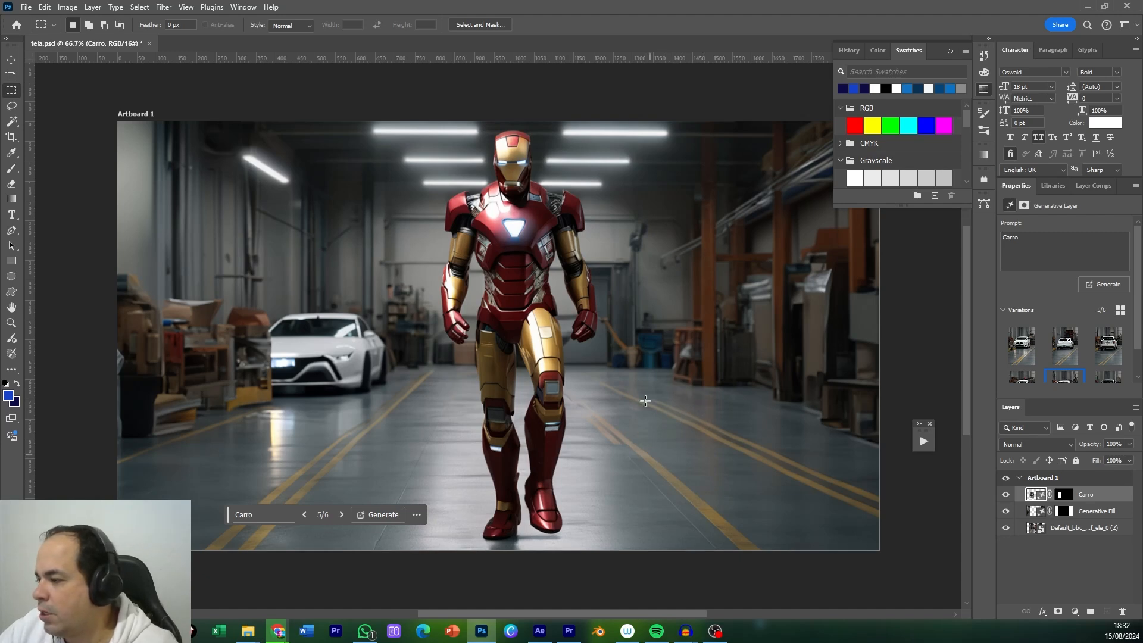
Select a roughly square floor area right of the armored figure and fill it using Generative Fill with the prompt "coelho saltitando".
left_click_drag(632, 357, 762, 480)
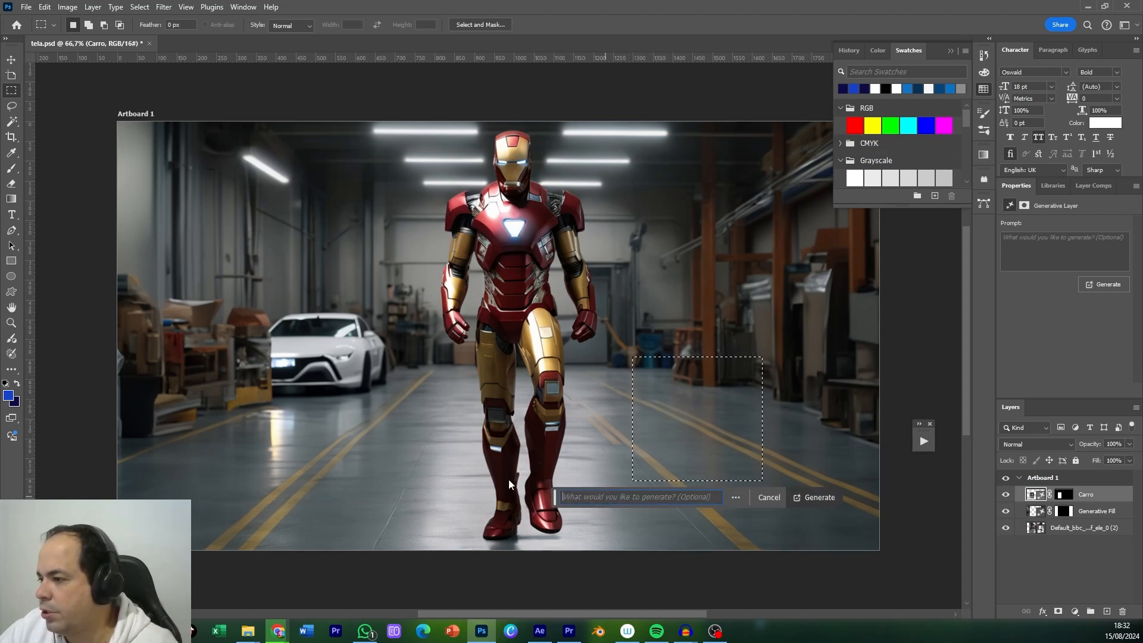
left_click(592, 496)
type("coelho s")
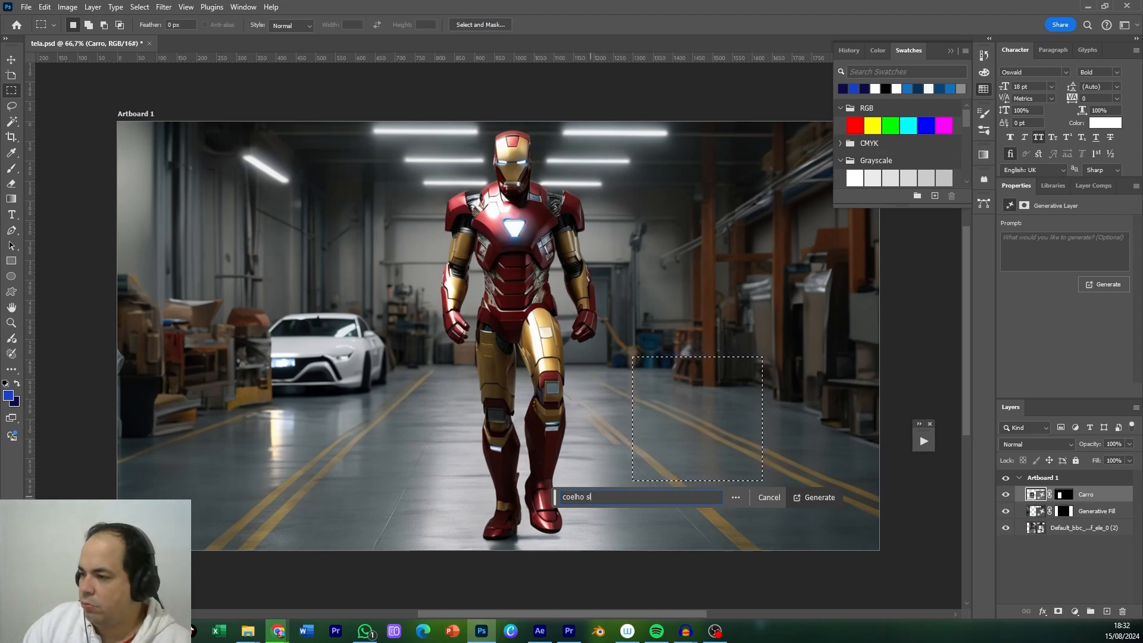
type("altitando")
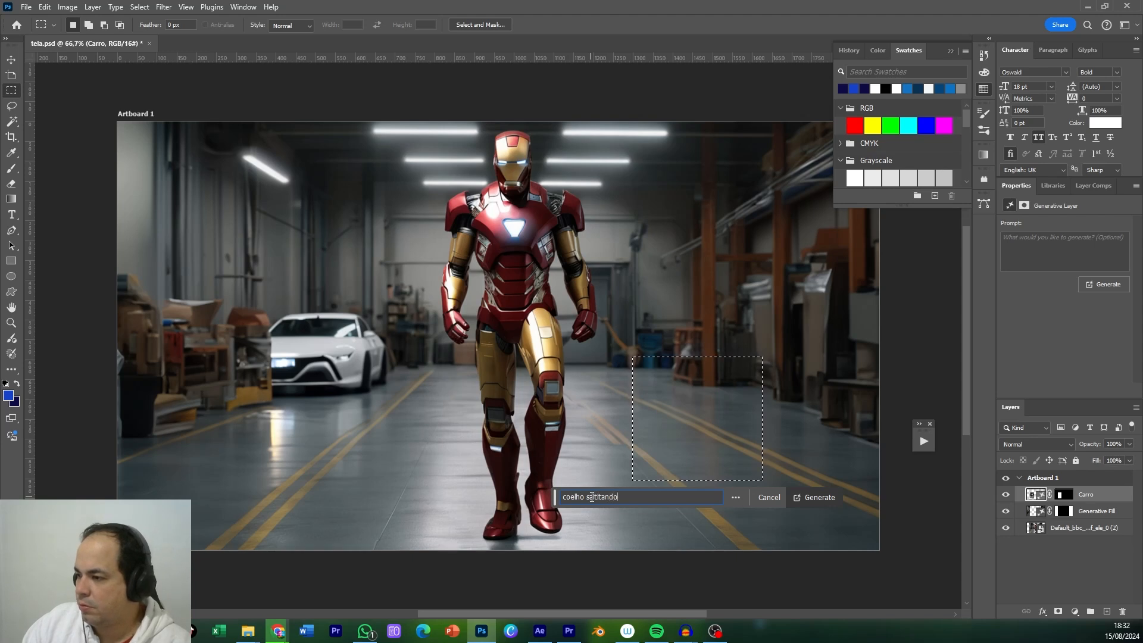
key("Return")
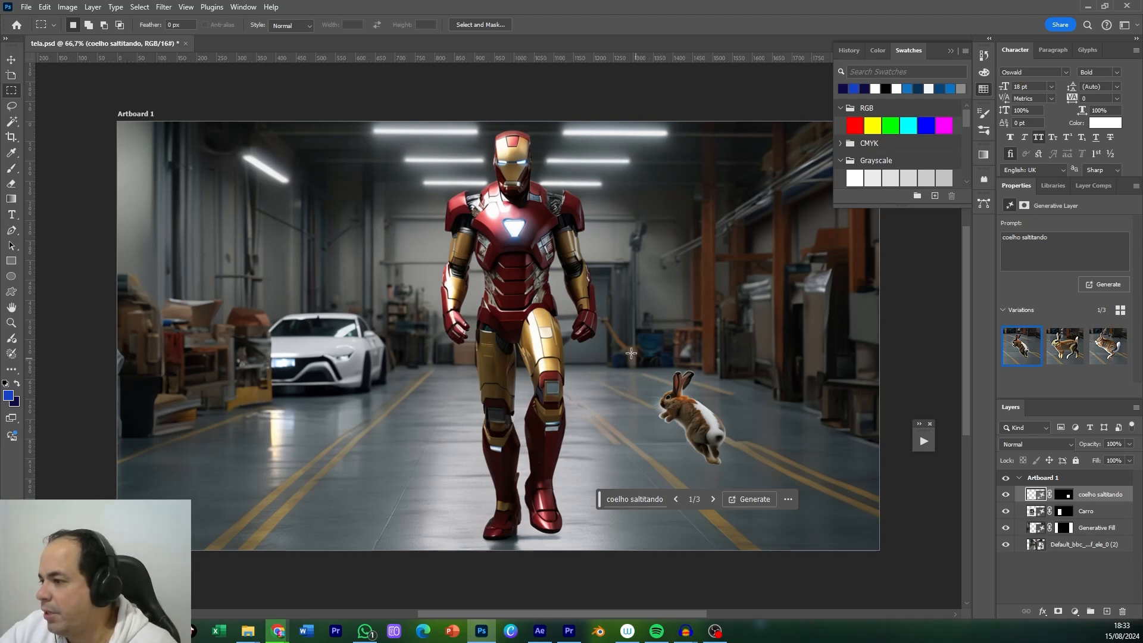
Select the area around the rabbit, erase it using Generative Fill with the prompt "remove", and choose variation 2.
left_click_drag(646, 360, 761, 481)
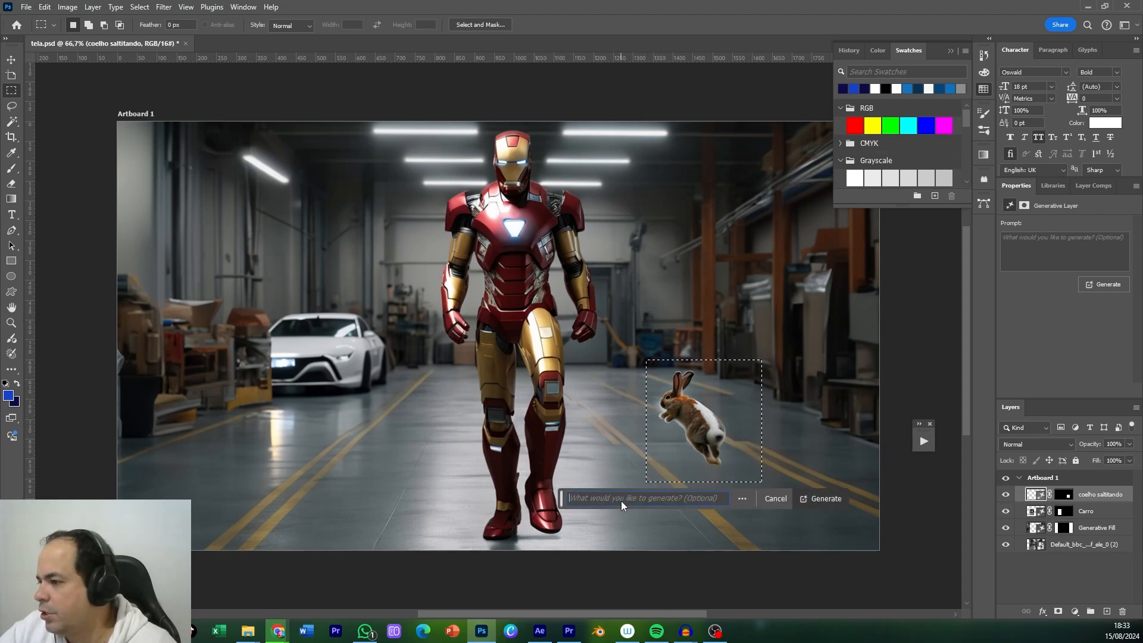
type("reo")
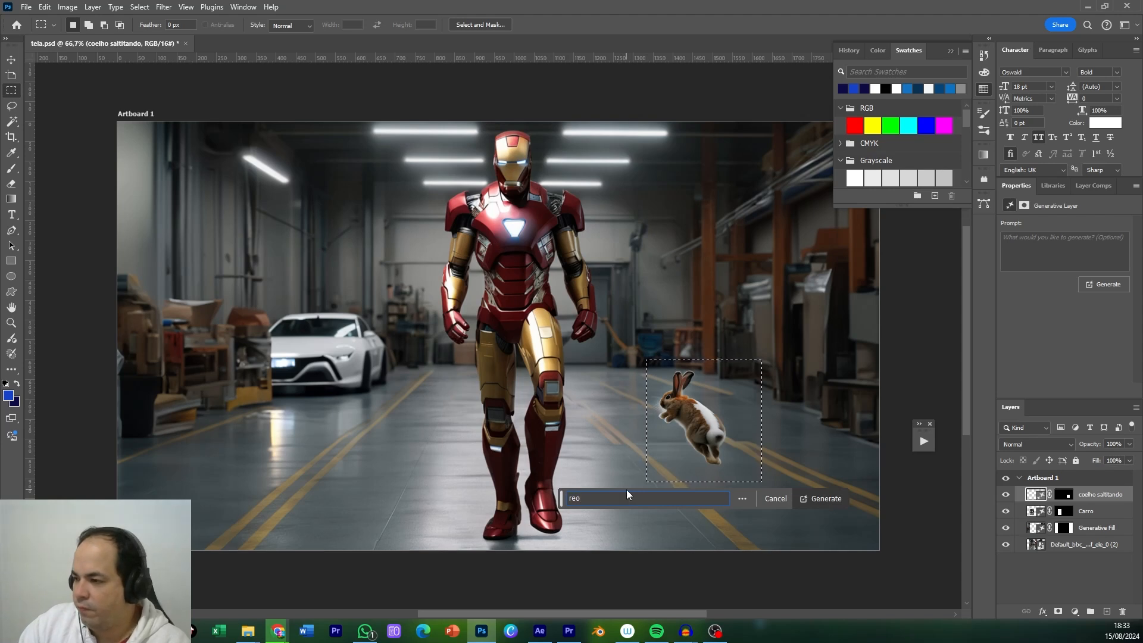
type("move")
key("Return")
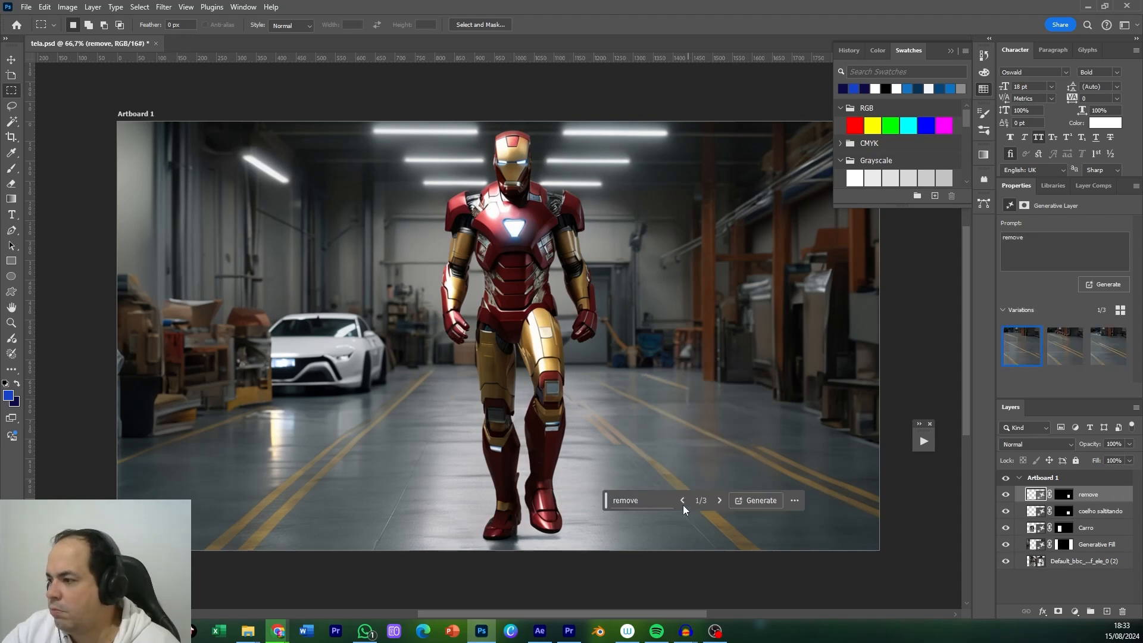
left_click(720, 500)
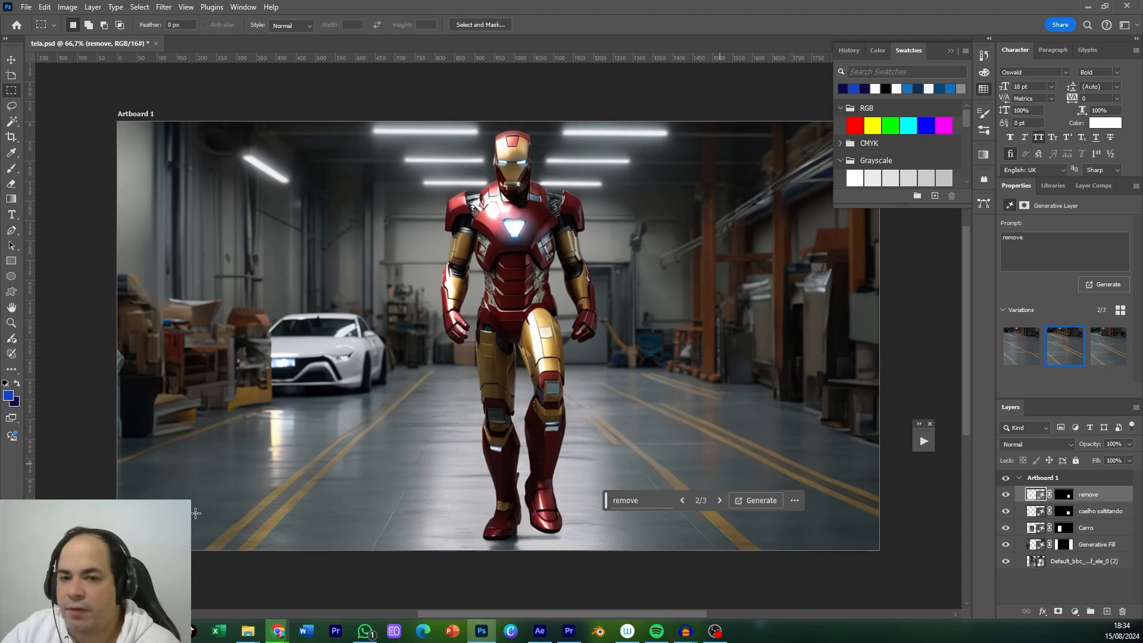
Detach the toolbar from its dock so that it floats over the workspace.
key("alt+Tab")
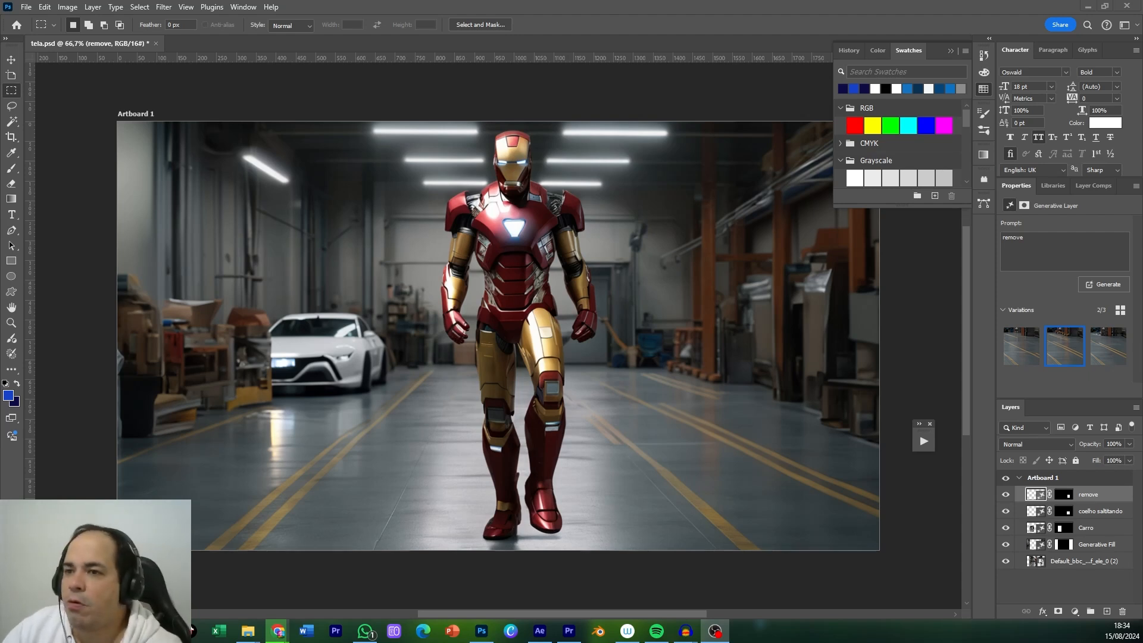
left_click(13, 53)
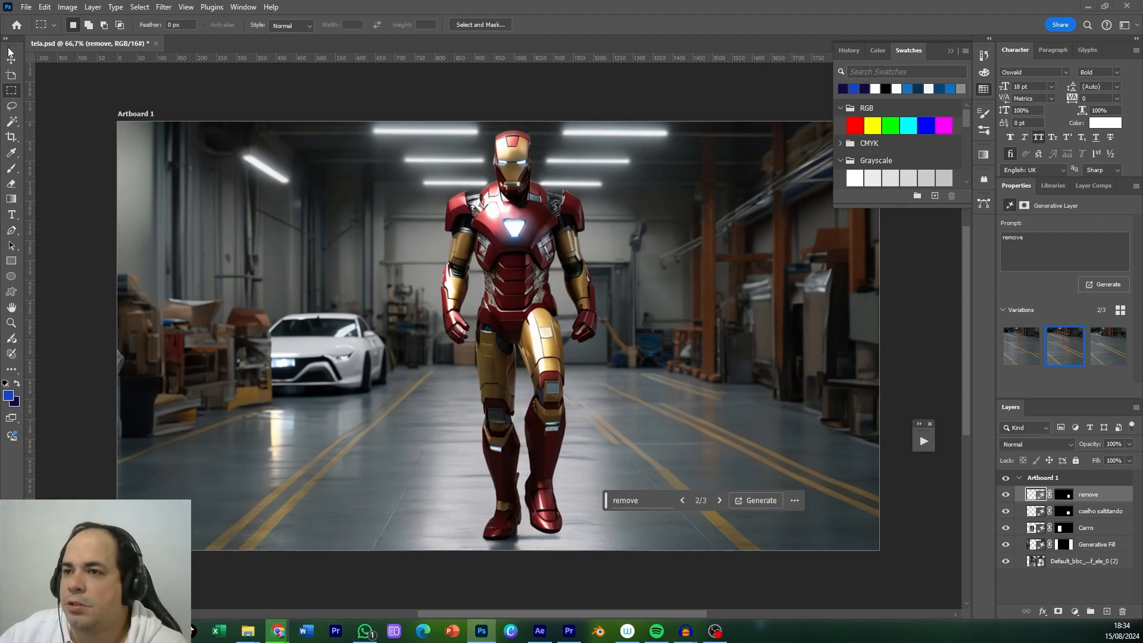
left_click_drag(13, 52, 10, 57)
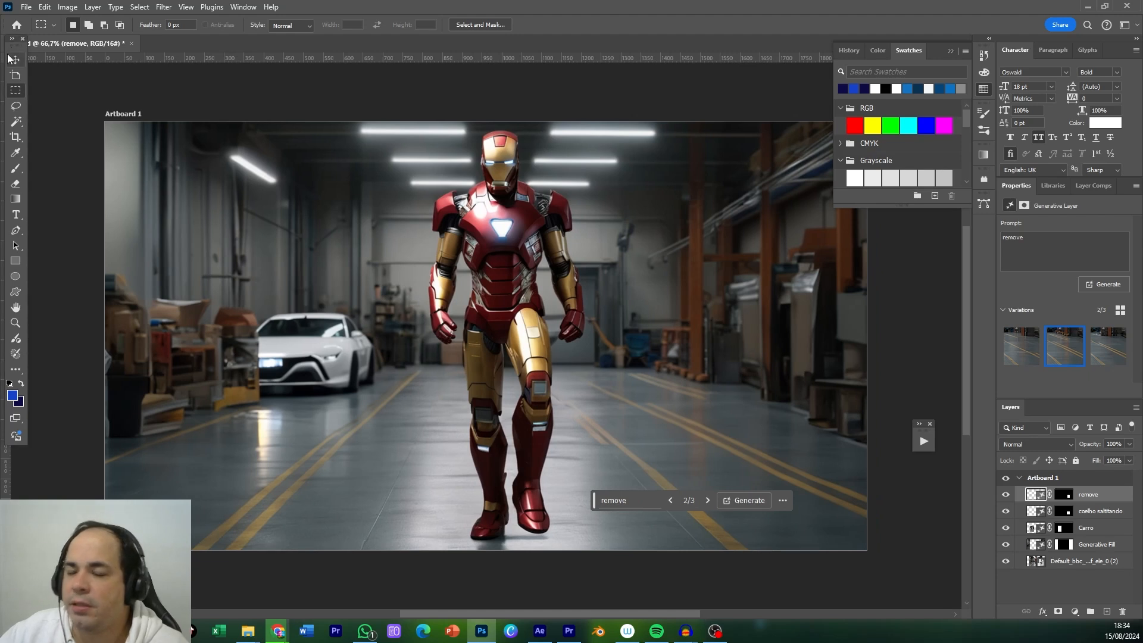